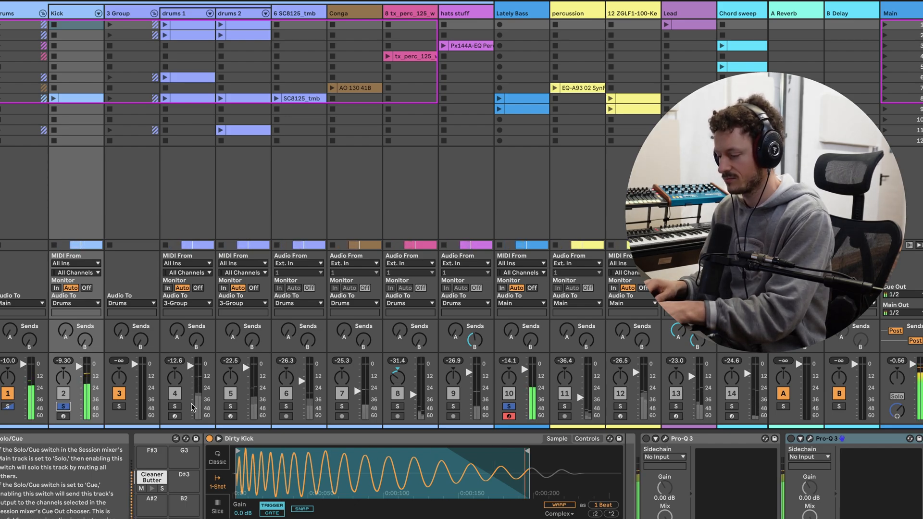
Step: Audition the Dirty Kick pad with the kick track's first Pro-Q 3 open, comparing the EQ bypassed and active
scroll(316, 452, left, 2)
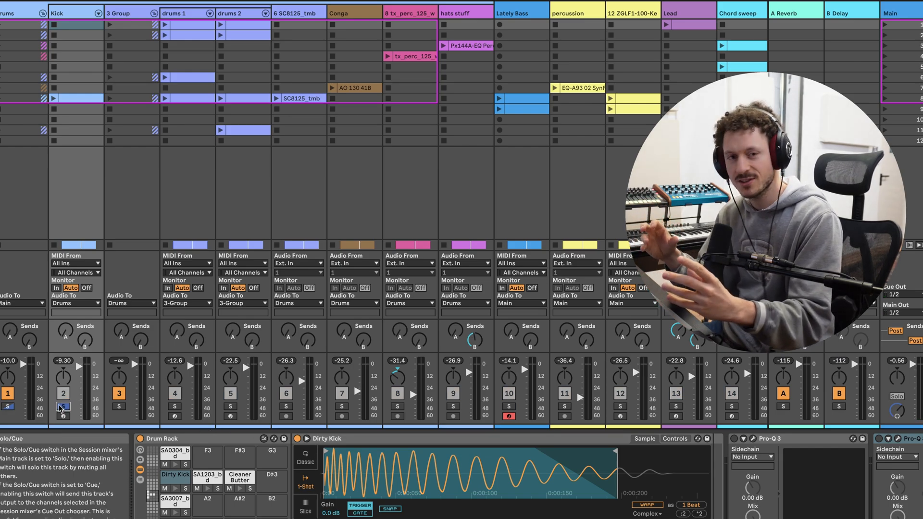
click(175, 489)
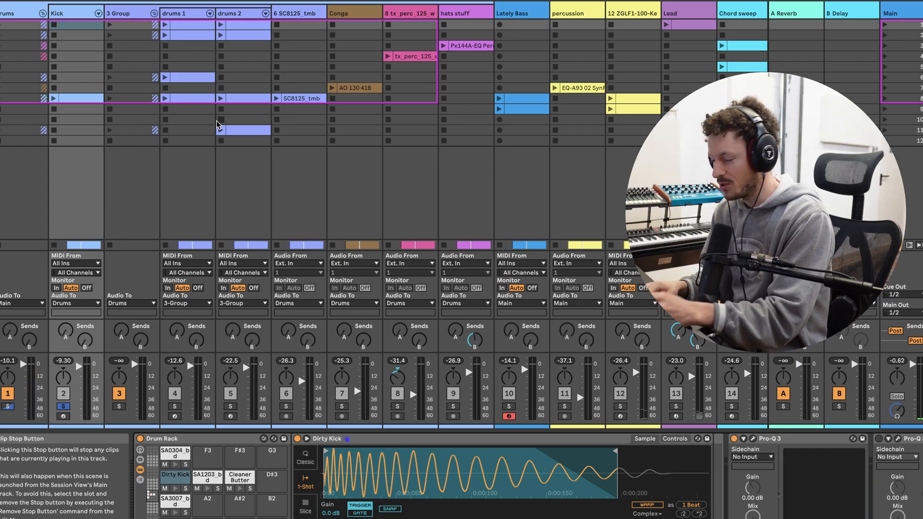
click(753, 439)
drag(504, 10, 348, 0)
click(733, 439)
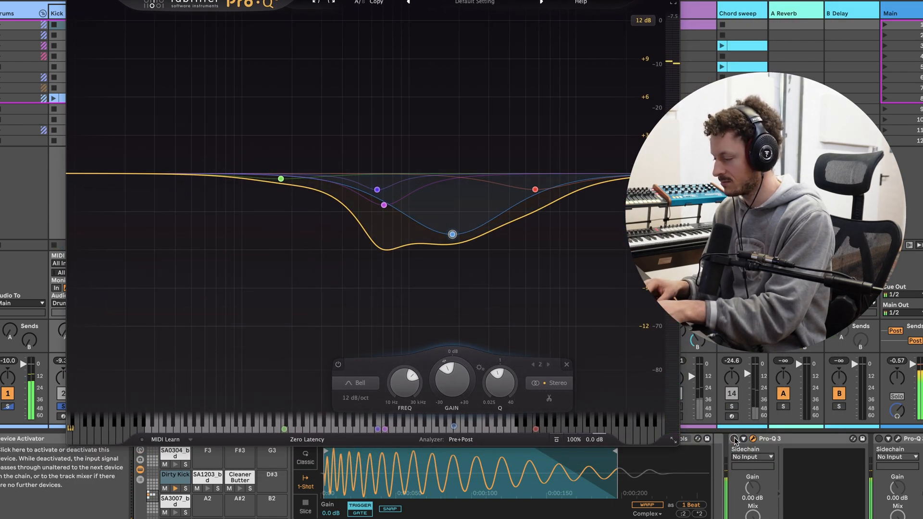
click(734, 438)
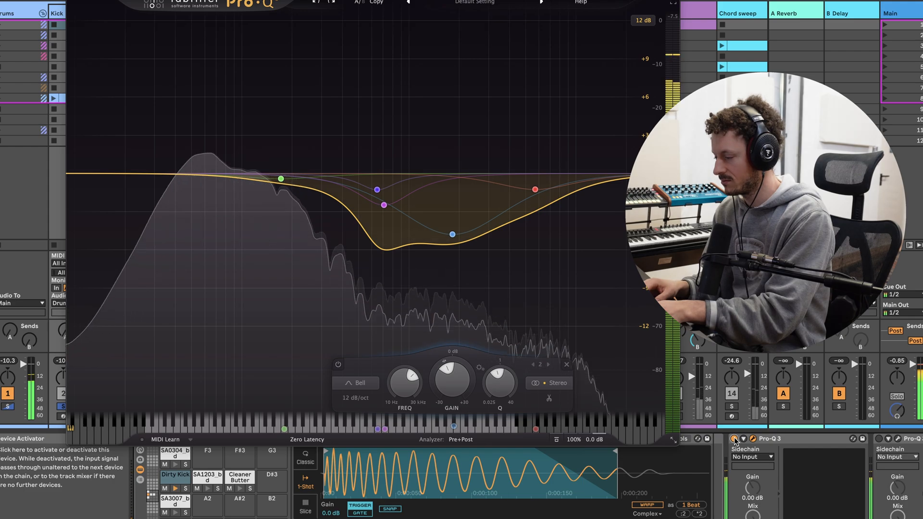
Step: Solo the deepest bell cut in Pro-Q 3 to listen to its range, then hide the plug-in windows
click(467, 253)
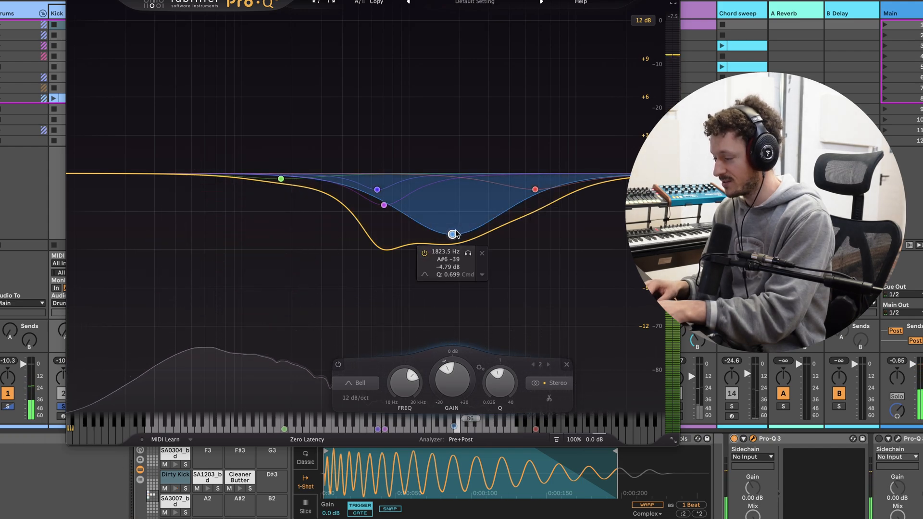
click(468, 253)
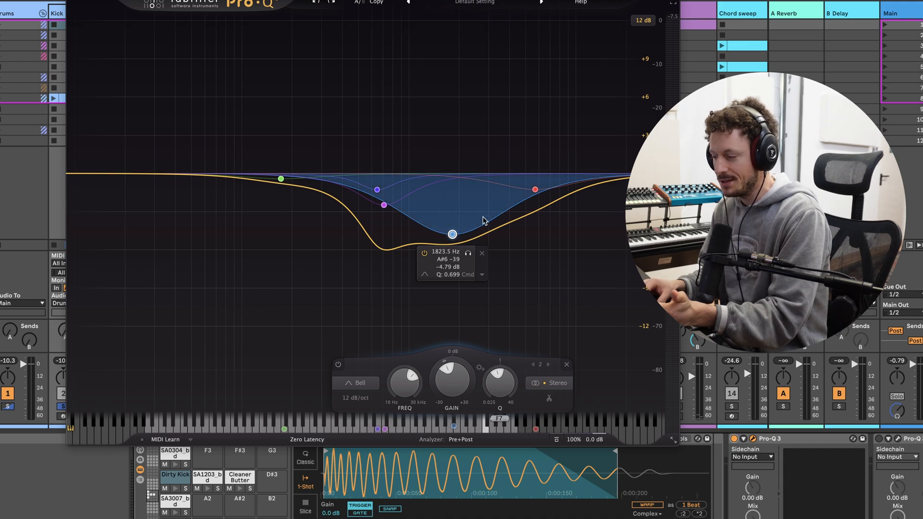
mouse_move(411, 240)
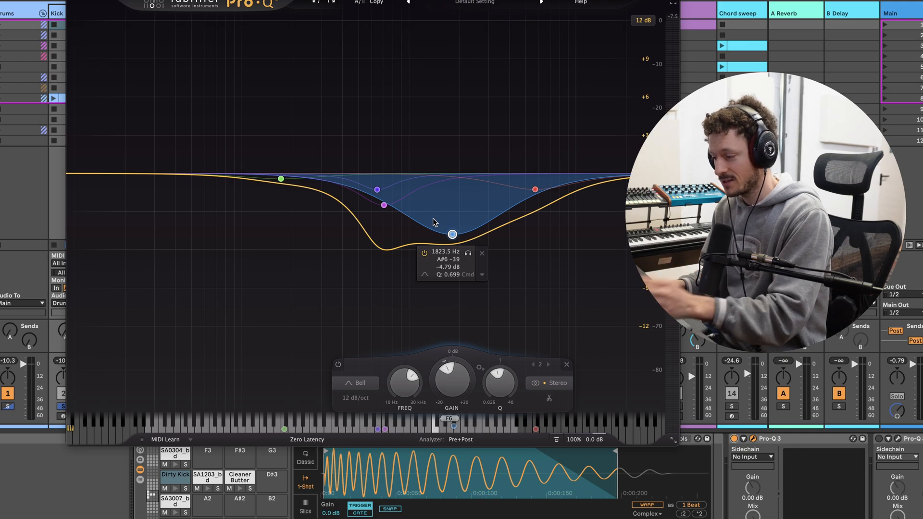
mouse_move(383, 206)
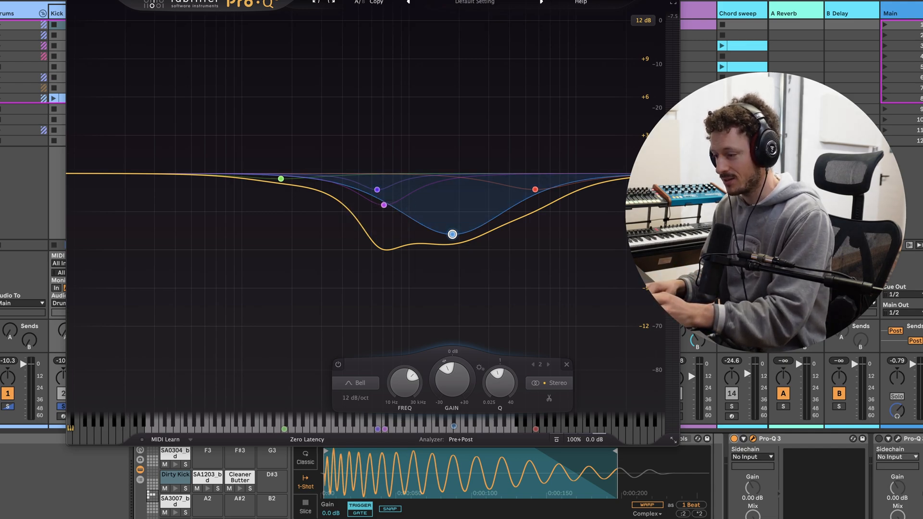
key(ctrl+alt+p)
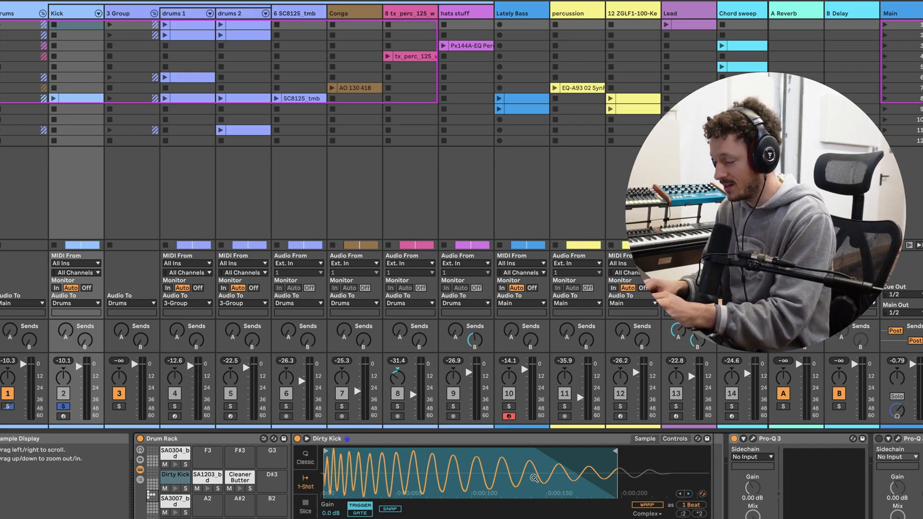
Step: Show the Main track's Schope and Voxengo SPAN windows side by side and return to the Kick track's devices
click(917, 15)
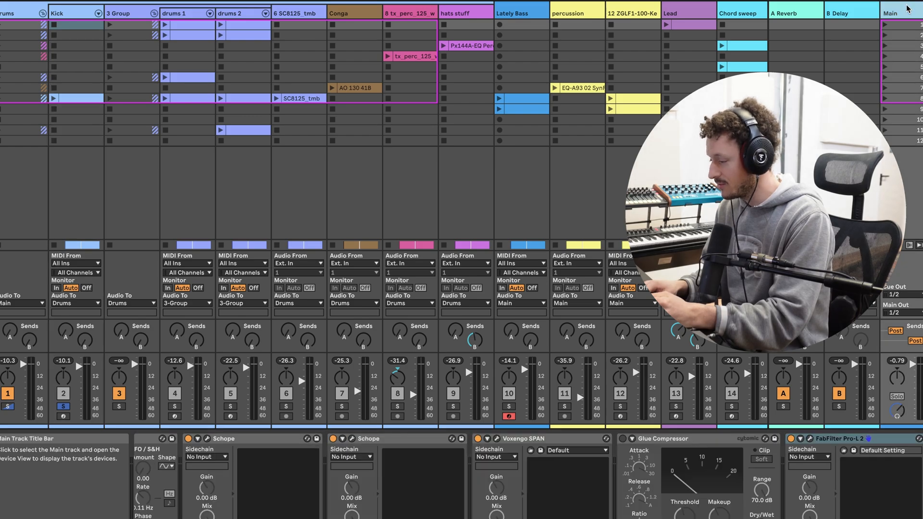
click(208, 441)
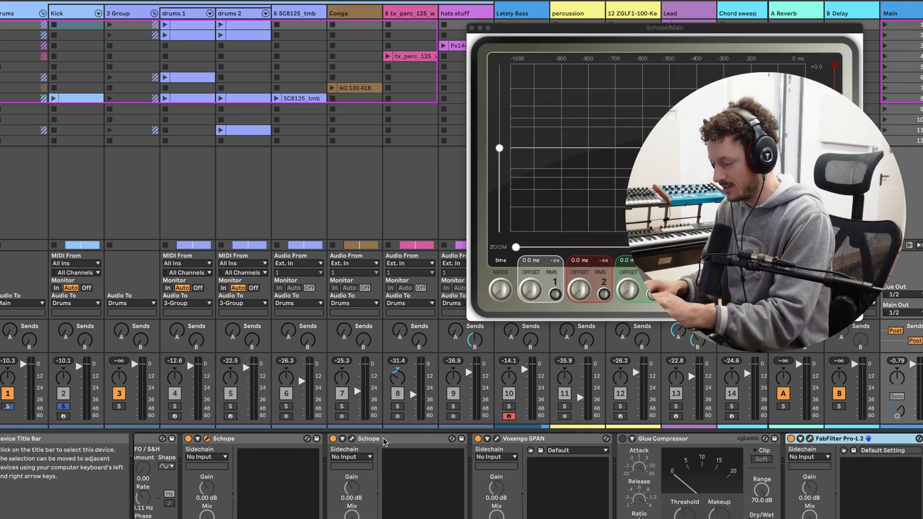
click(497, 438)
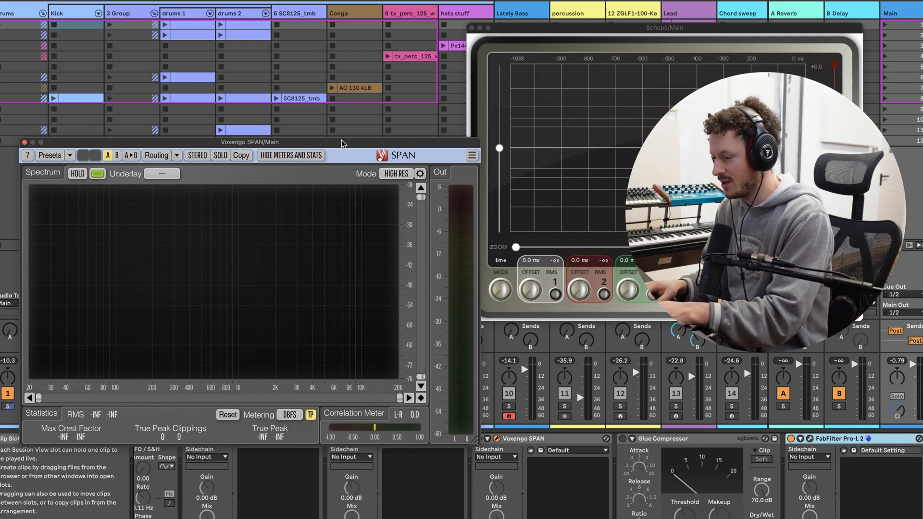
drag(250, 142, 283, 44)
click(58, 13)
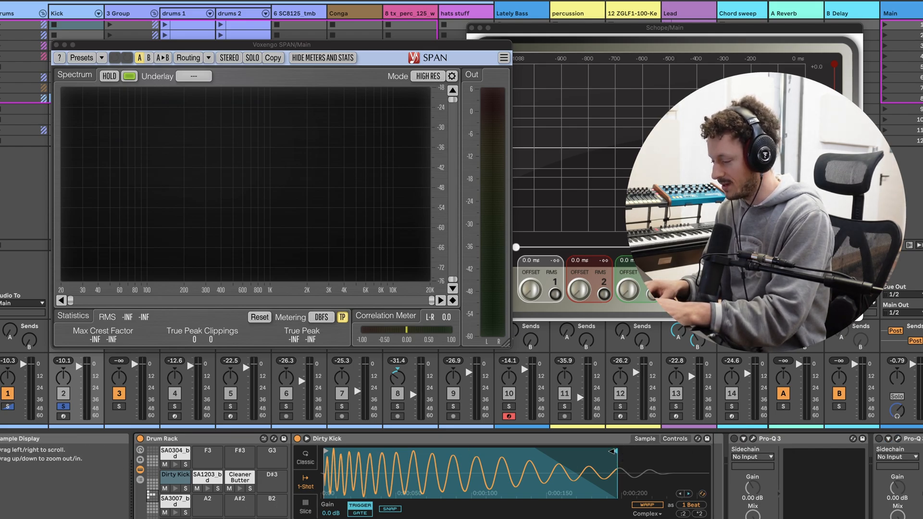
Step: Audition the Dirty Kick while shortening its sample end, then extend the end past the 200 ms mark
drag(612, 451, 442, 451)
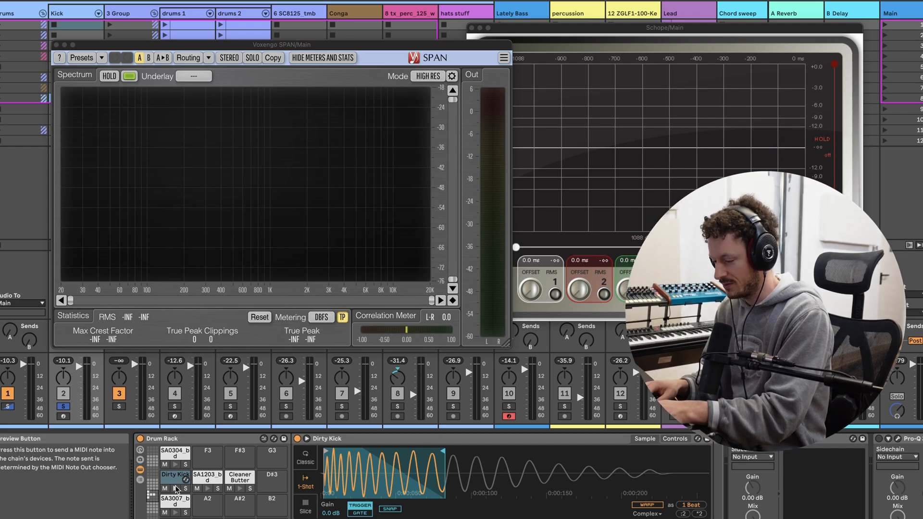
click(176, 488)
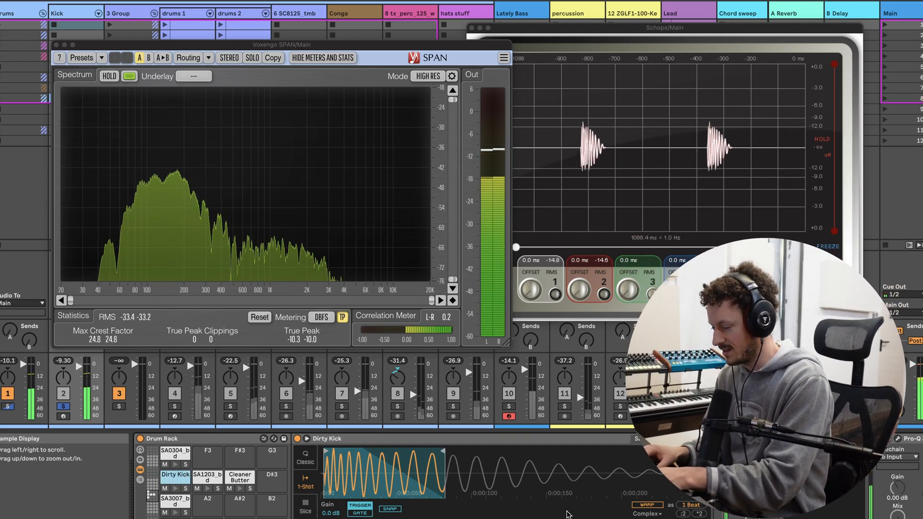
drag(443, 451, 426, 451)
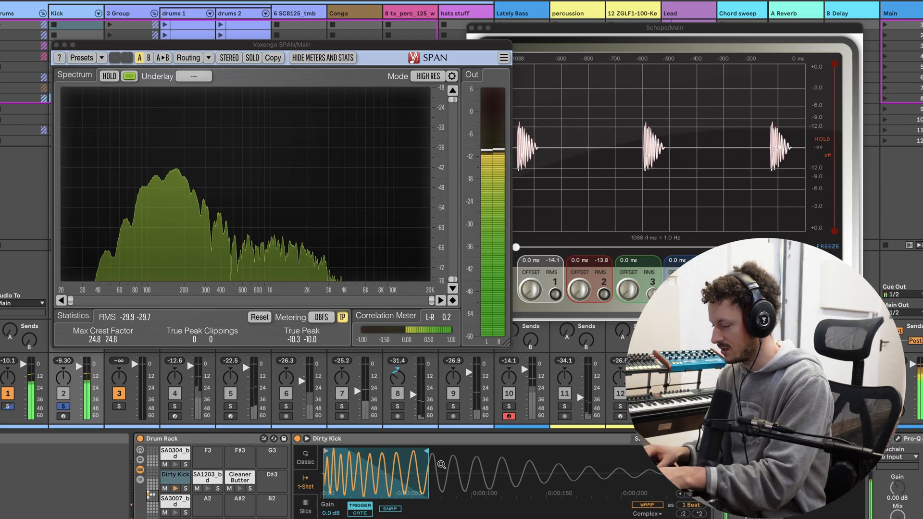
drag(425, 451, 589, 453)
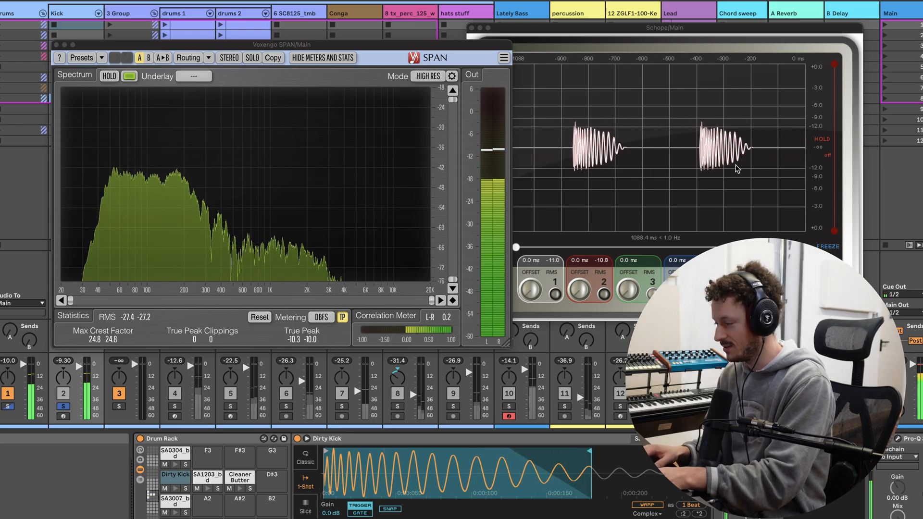
drag(589, 453, 668, 455)
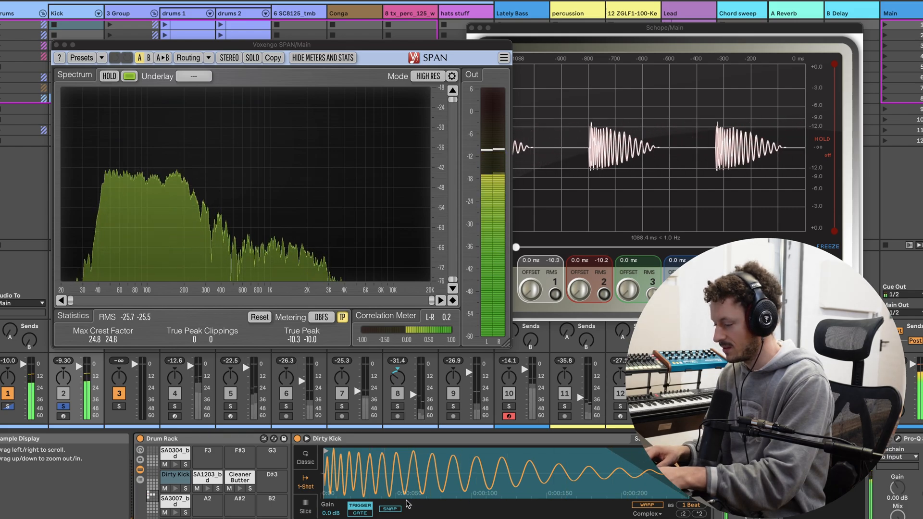
Step: Try a later sample start that skips the Dirty Kick's attack, then return the start to the sample's beginning
drag(325, 452, 368, 452)
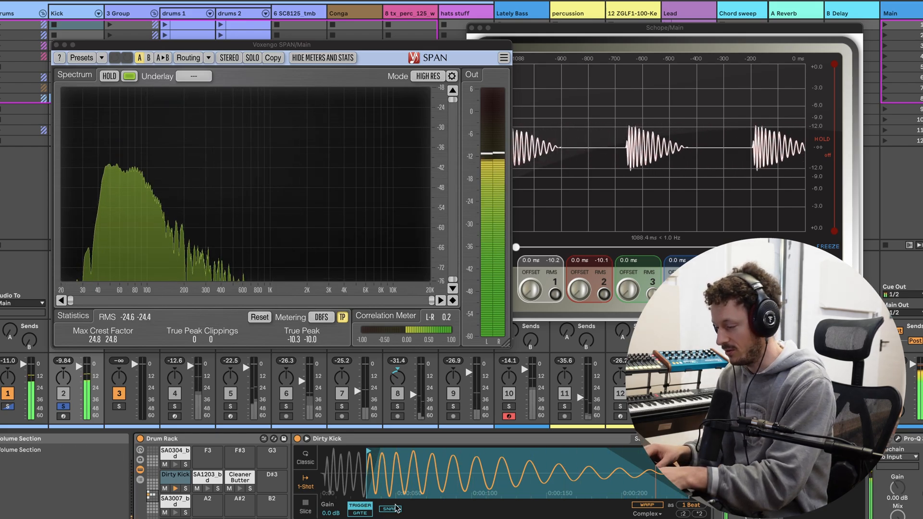
drag(361, 453, 322, 450)
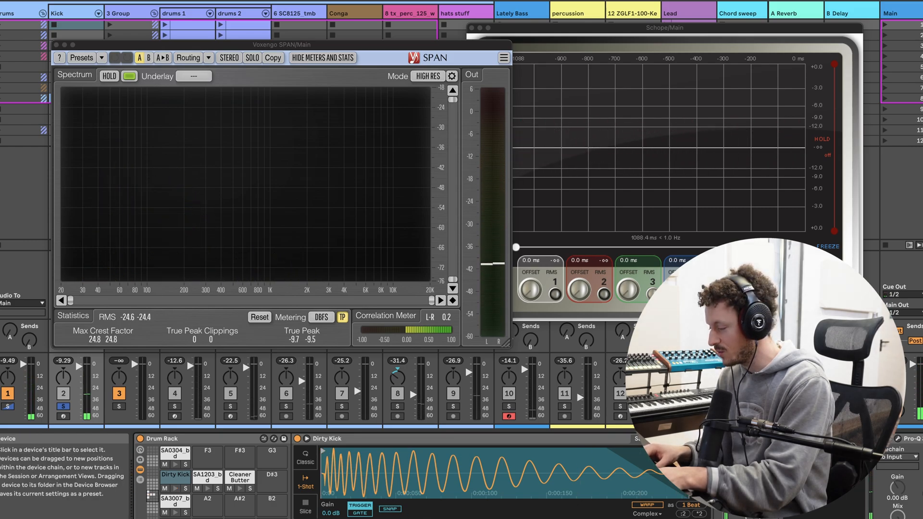
Step: Open the kick's second Pro-Q 3 and add a 12 dB/oct low cut at about 266 Hz with Q 0.782
click(897, 439)
drag(336, 96, 199, 158)
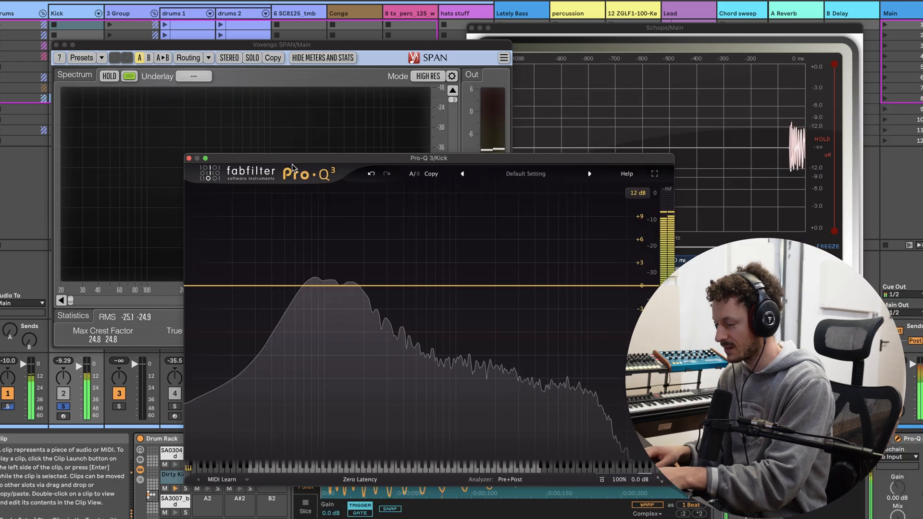
click(208, 286)
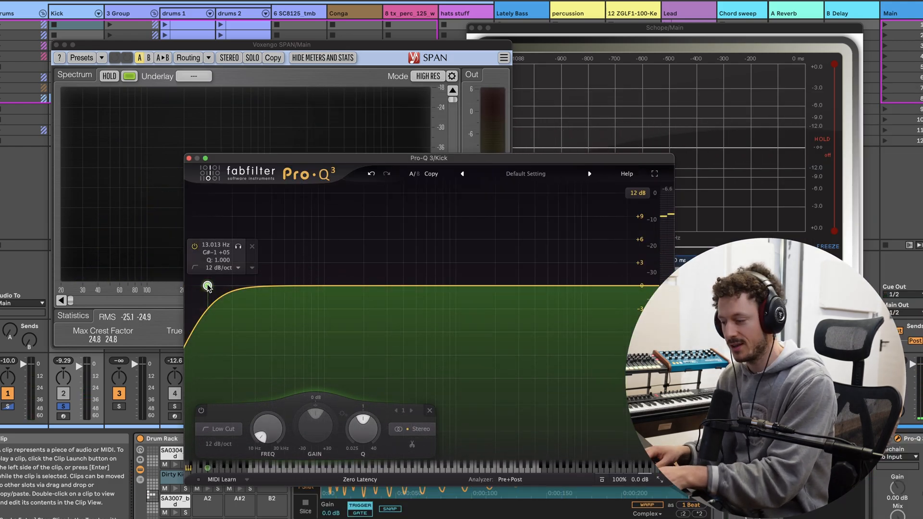
drag(207, 286, 380, 302)
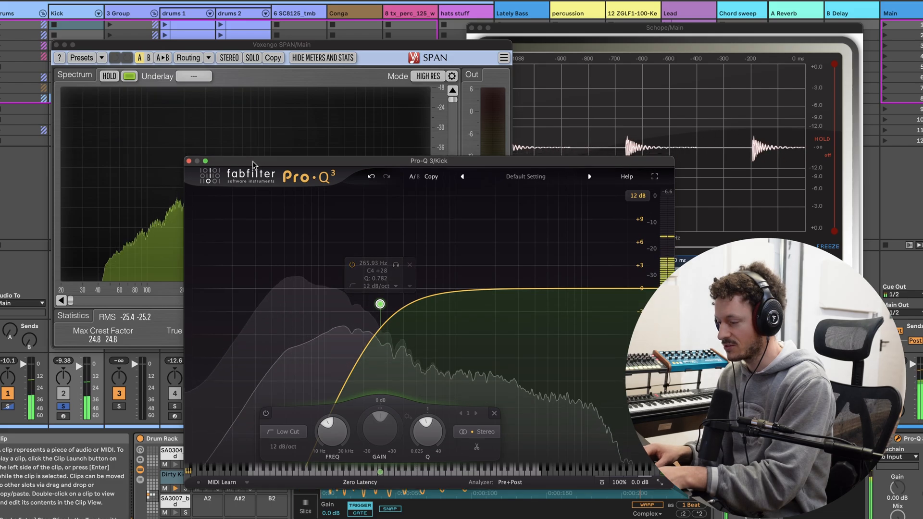
Step: Raise the kick's low-cut frequency further and freeze the Schope waveform for inspection
drag(480, 157, 480, 266)
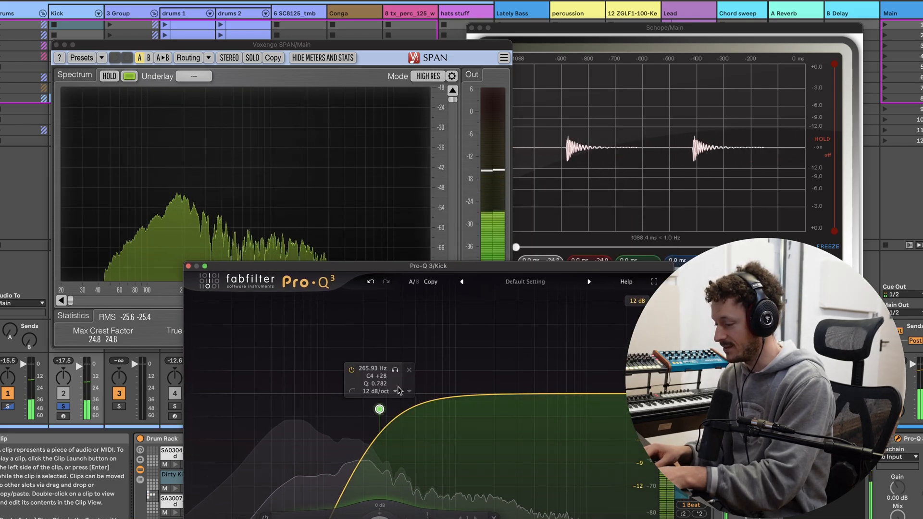
drag(379, 409, 403, 409)
click(827, 248)
key(space)
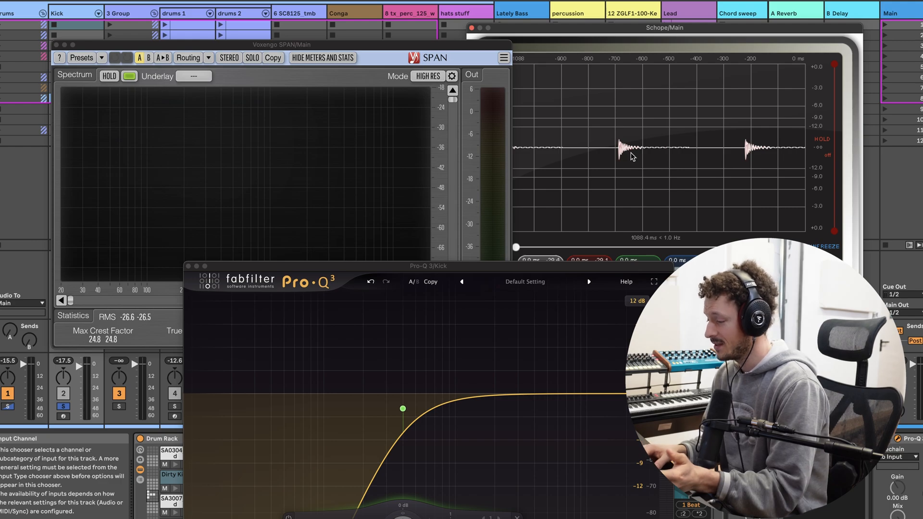
Step: Compare the filtered kick's Schope waveform with the Dirty Kick sample shortened to about 100 ms, then restore its longer end
drag(646, 265, 625, 90)
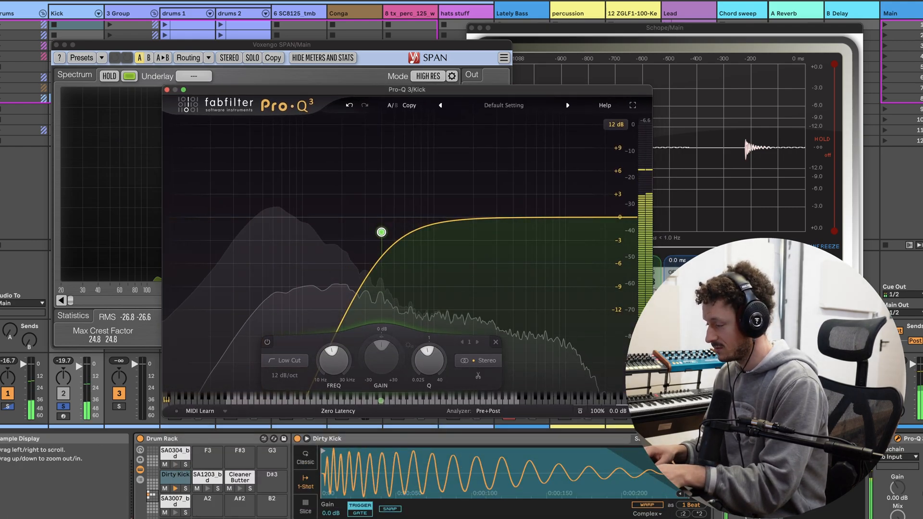
click(827, 249)
drag(480, 90, 209, 99)
drag(602, 451, 493, 451)
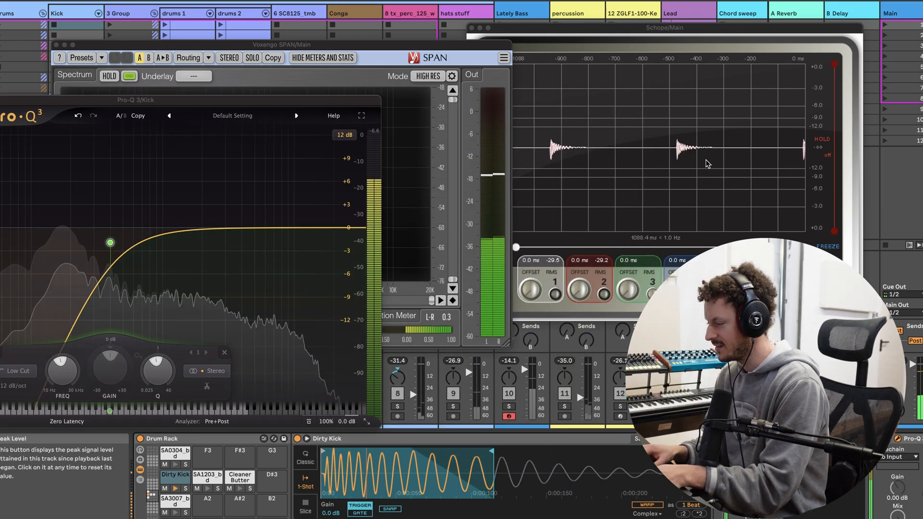
drag(492, 451, 663, 451)
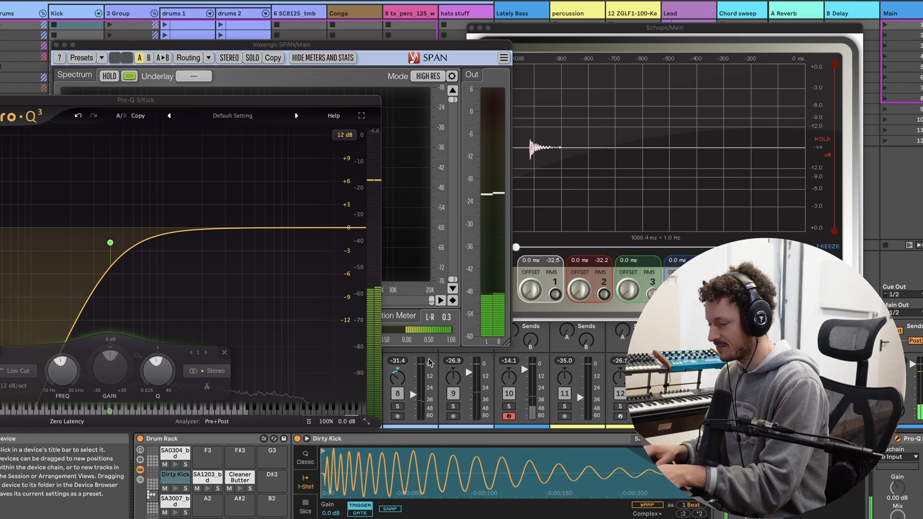
drag(123, 103, 359, 184)
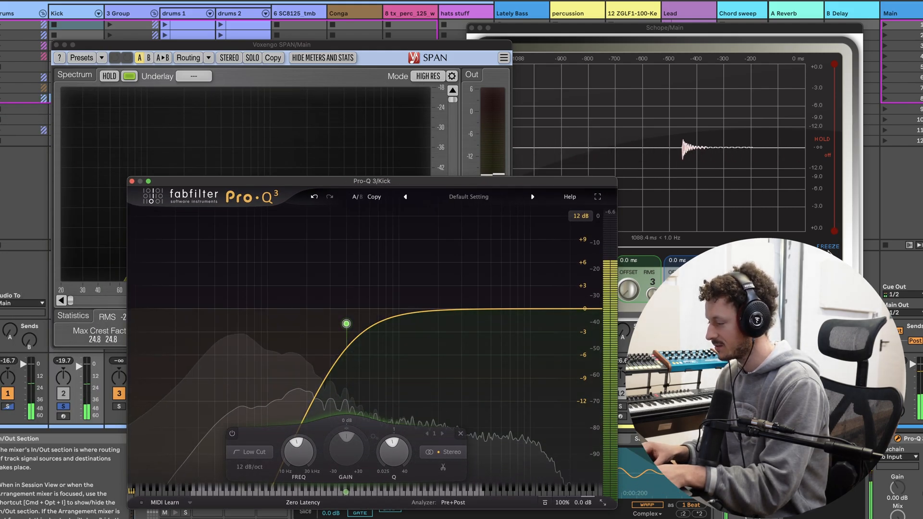
click(668, 163)
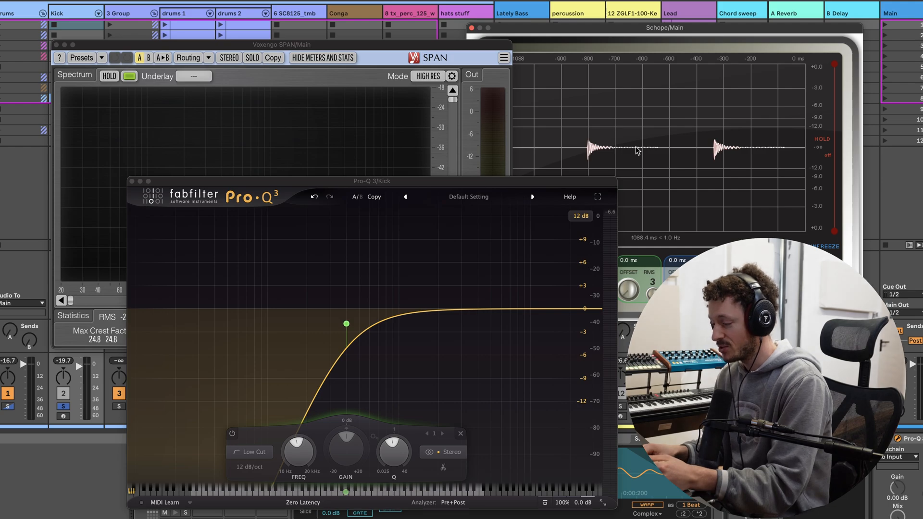
Step: Reopen the kick's first Pro-Q 3 and delete all of its existing EQ bands
click(733, 438)
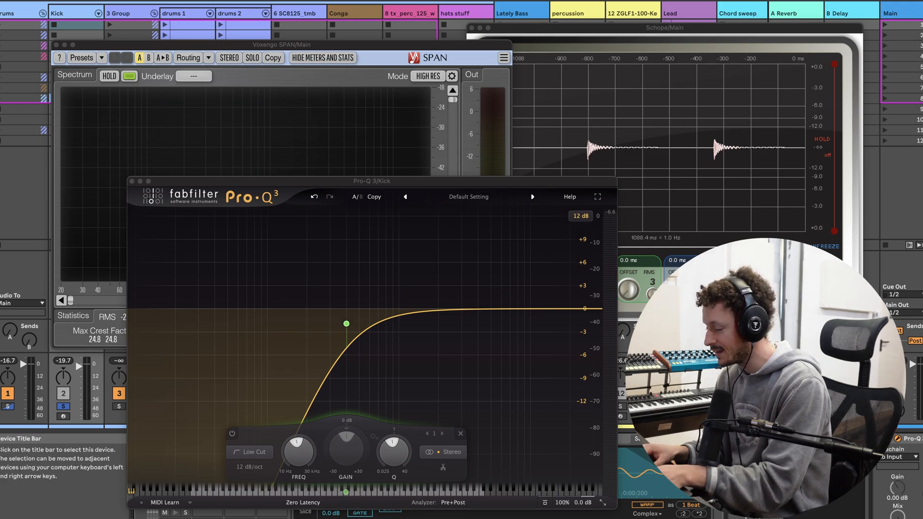
click(744, 439)
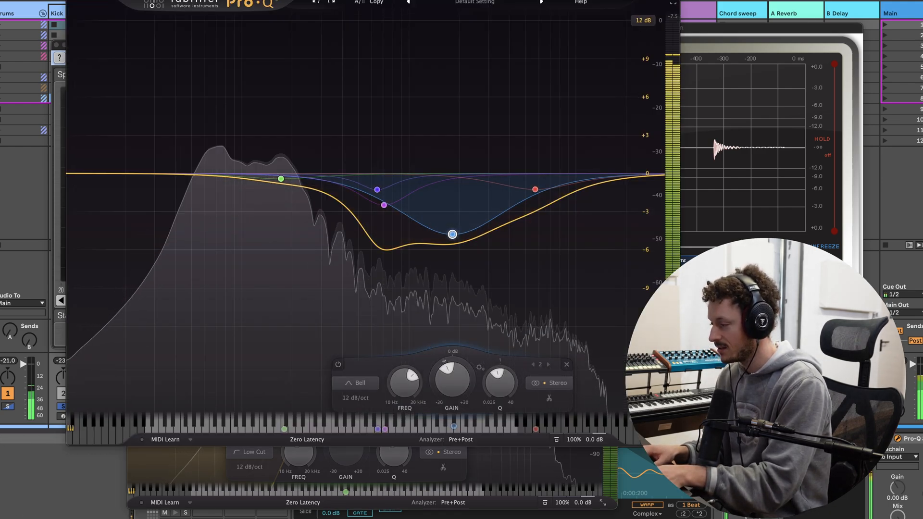
drag(343, 114, 87, 119)
drag(114, 121, 346, 259)
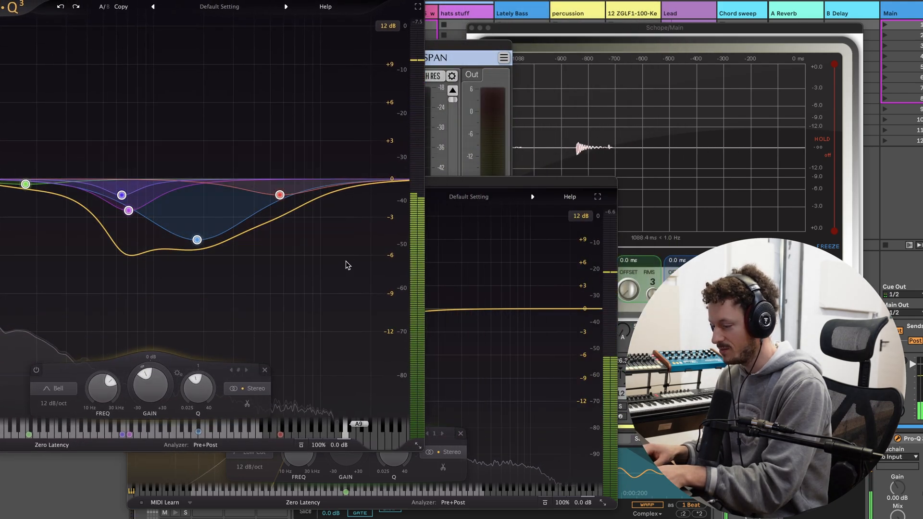
key(Delete)
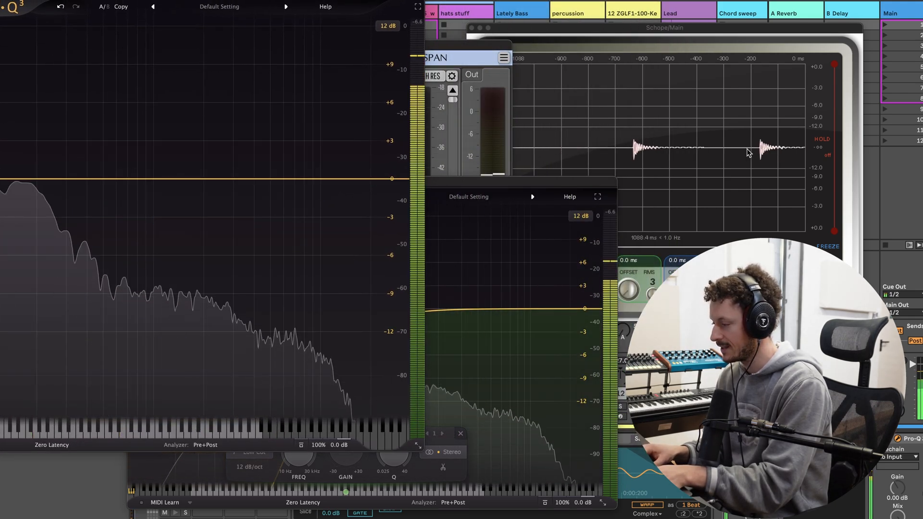
Step: Add a midrange bell cut of about 2 dB in the first Pro-Q 3 and widen it to Q 0.459
drag(161, 178, 154, 199)
drag(202, 386, 187, 414)
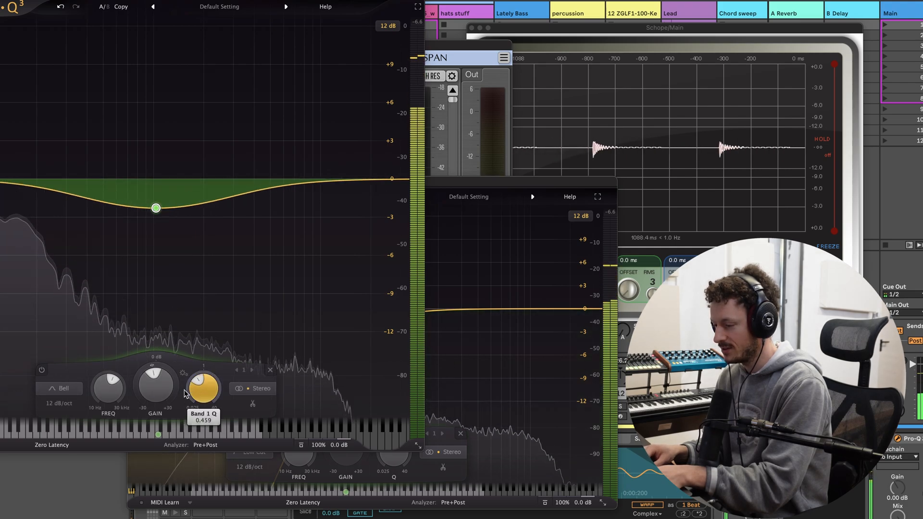
Step: Deepen the midrange bell cut to about 5.5 dB, comparing it with the band bypassed, and freeze the Schope waveform
drag(156, 207, 164, 250)
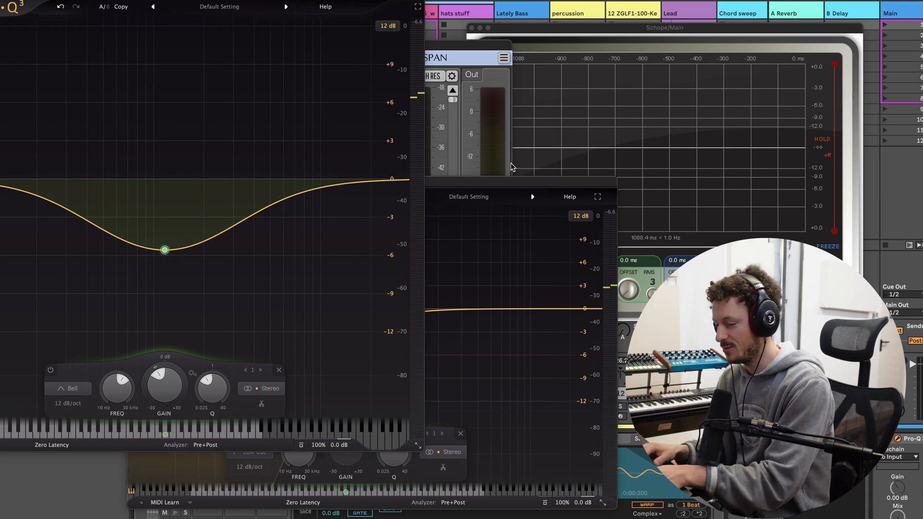
click(50, 370)
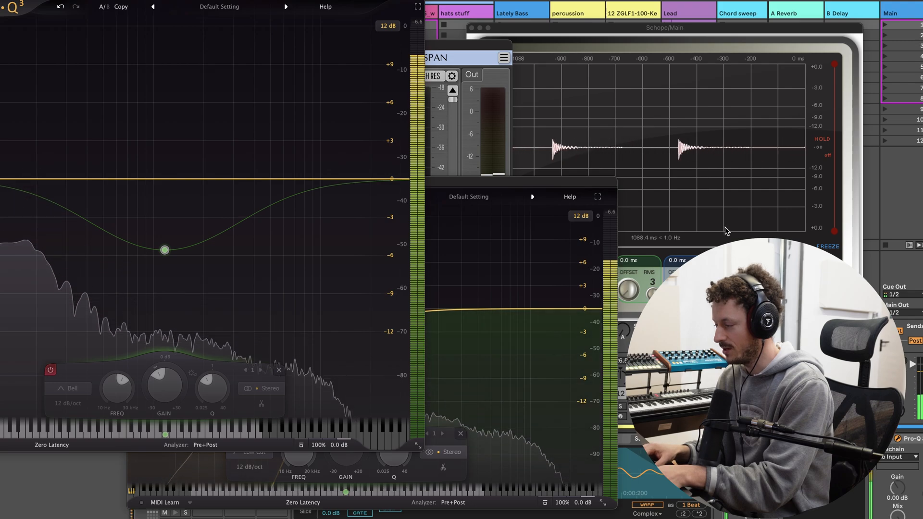
click(827, 249)
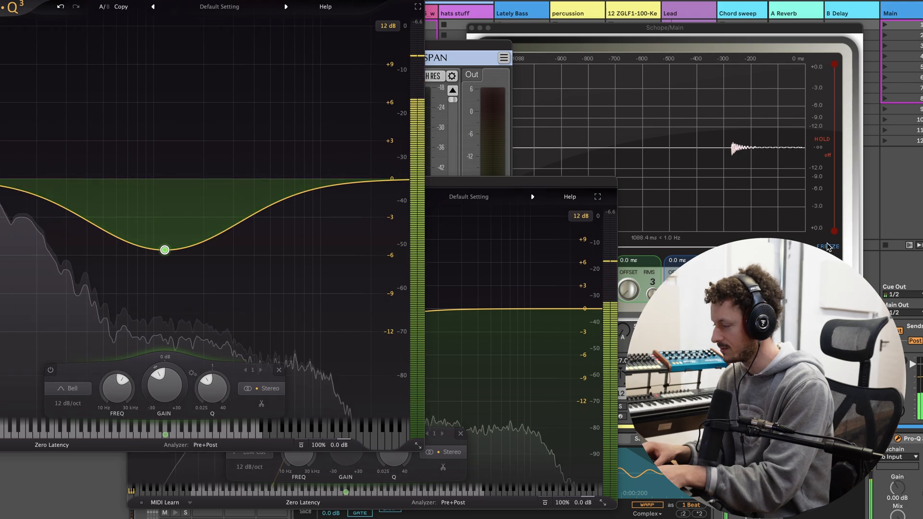
click(772, 200)
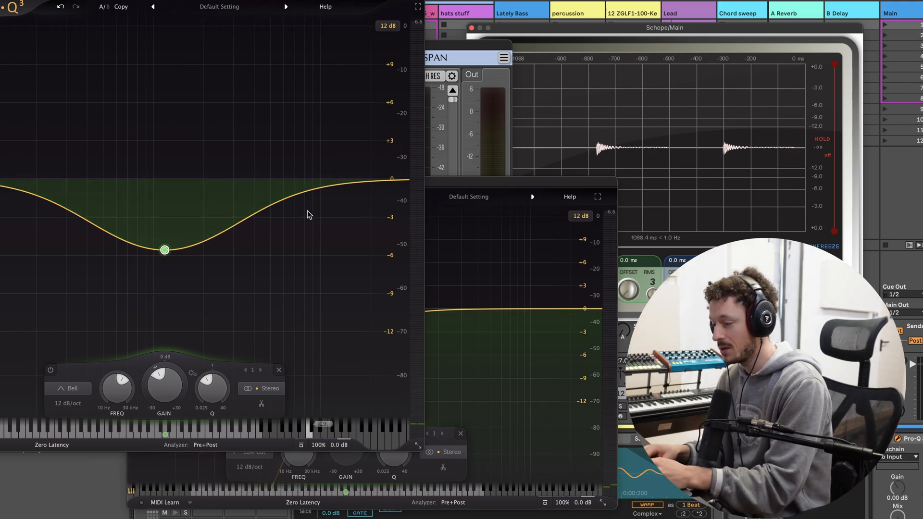
Step: Close both of the kick's Pro-Q 3 windows and open its FabFilter Pro-MB
click(438, 187)
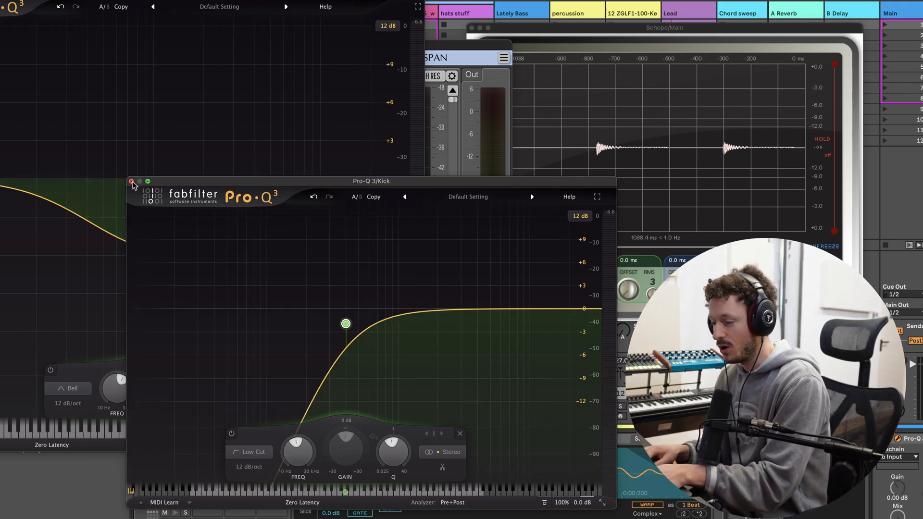
click(132, 182)
drag(0, 0, 90, 18)
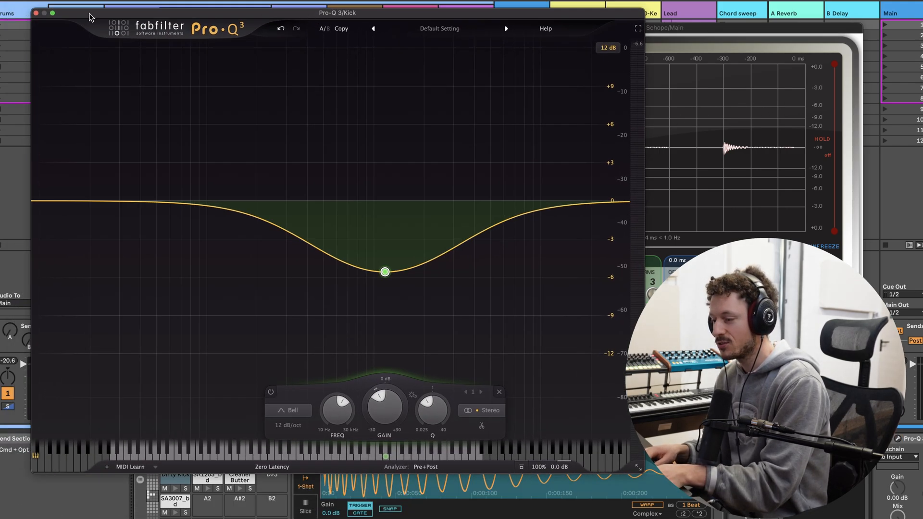
click(43, 13)
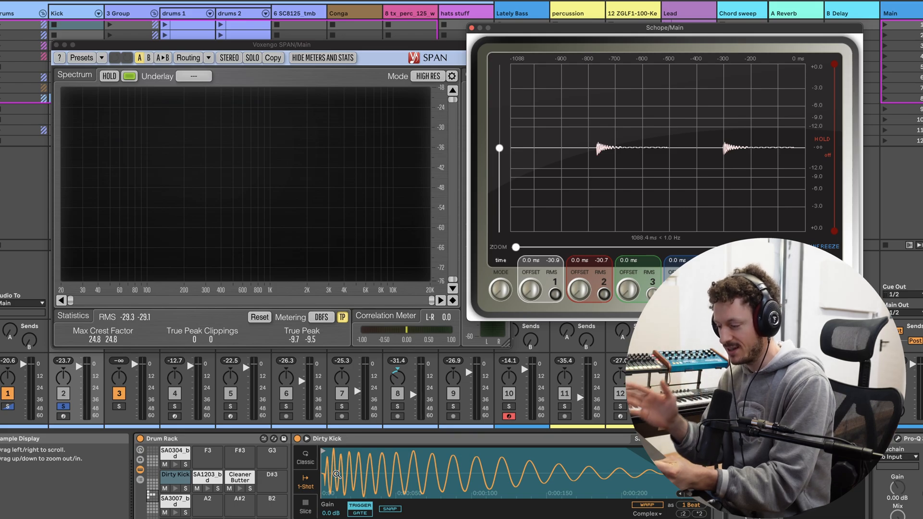
scroll(458, 462, right, 10)
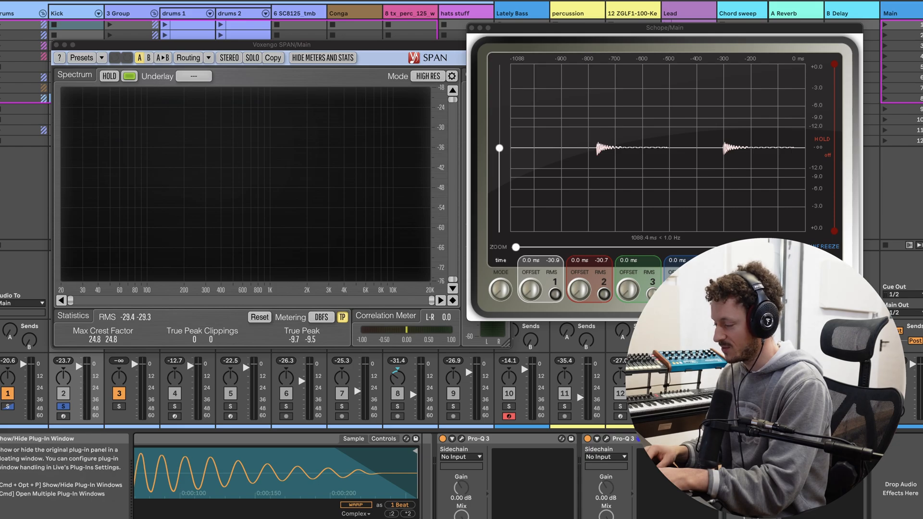
key(super+alt+p)
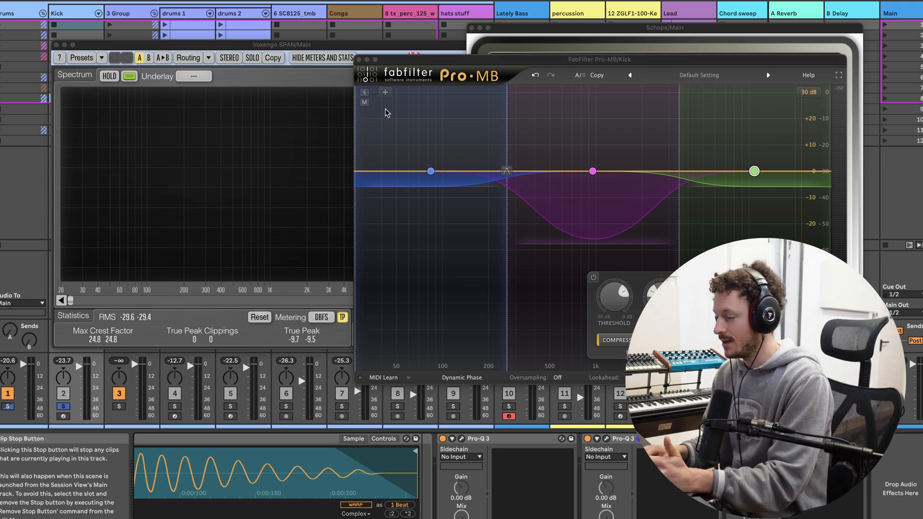
Step: Try raising the crossover between the low and mid bands in Pro-MB and splitting the low range with an extra band
click(506, 129)
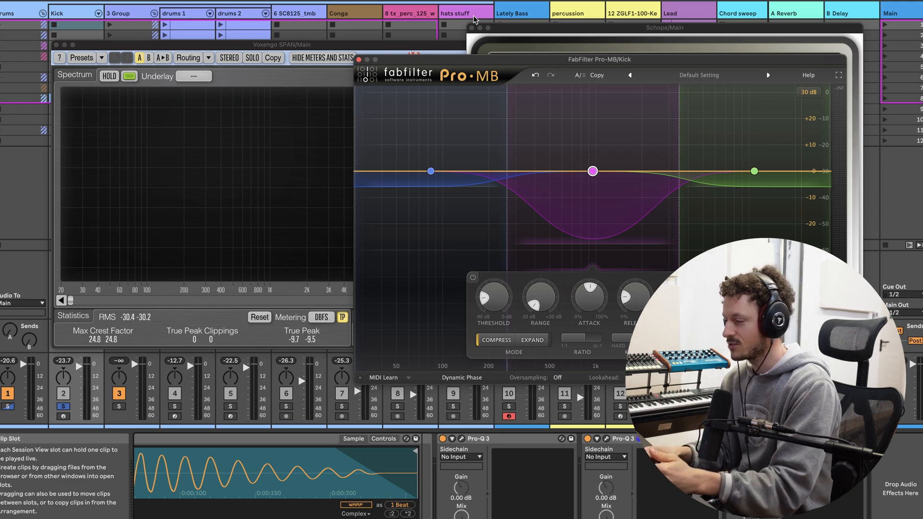
drag(508, 136, 514, 137)
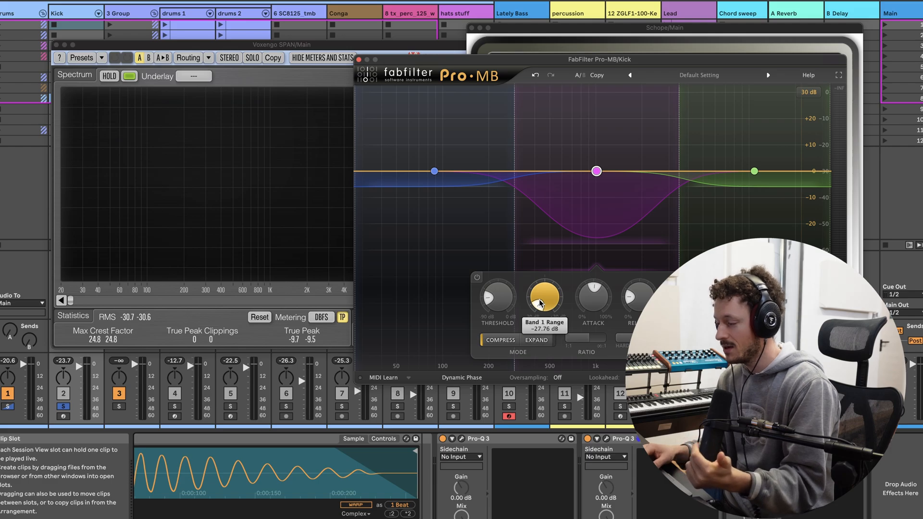
mouse_move(532, 308)
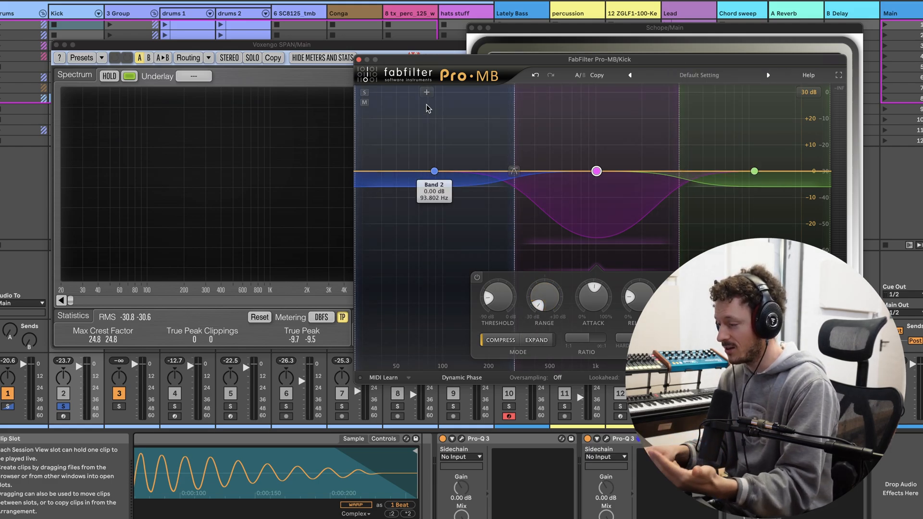
click(425, 94)
drag(425, 150, 437, 155)
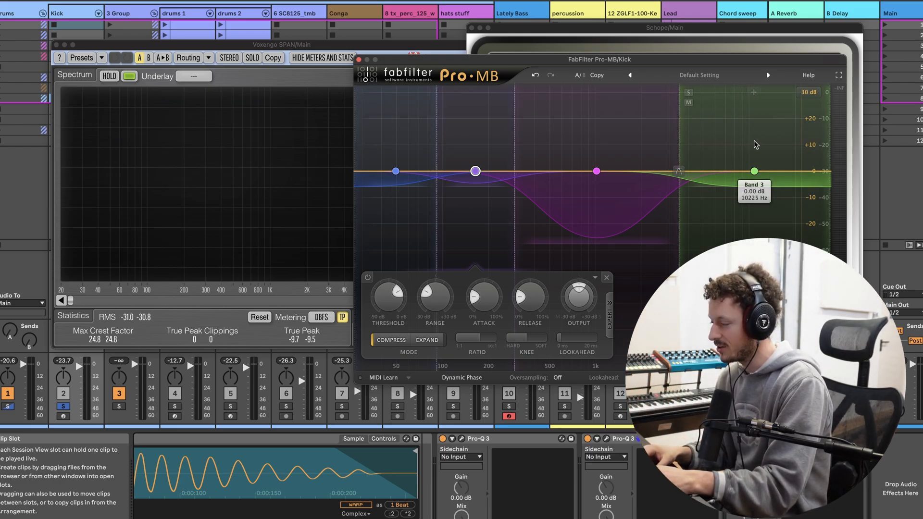
Step: Delete all existing Pro-MB bands and create a single compression band with its crossovers bracketing the midrange and upper midrange
key(super+a)
key(BackSpace)
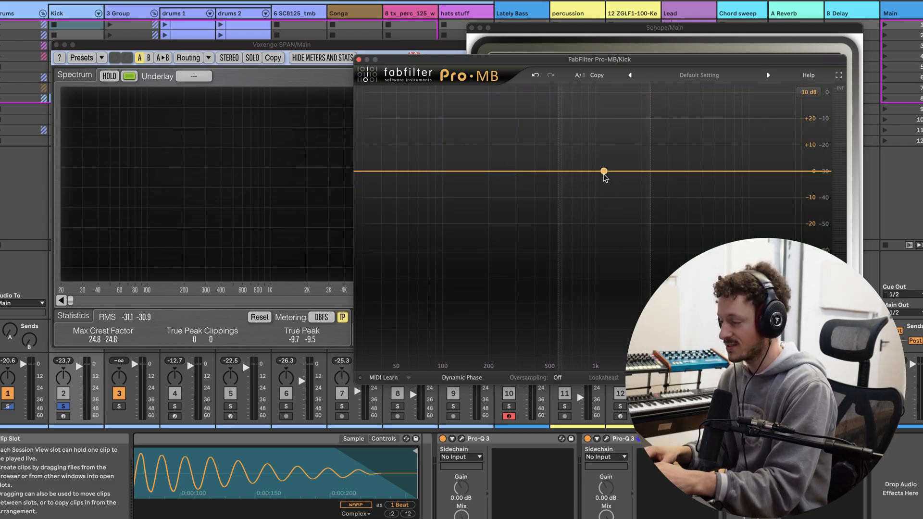
click(604, 171)
drag(648, 149, 686, 150)
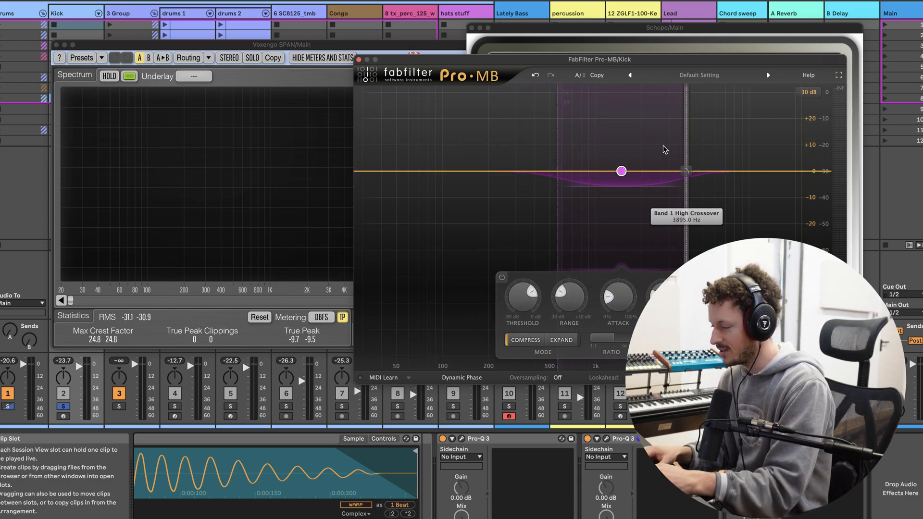
drag(557, 144, 596, 144)
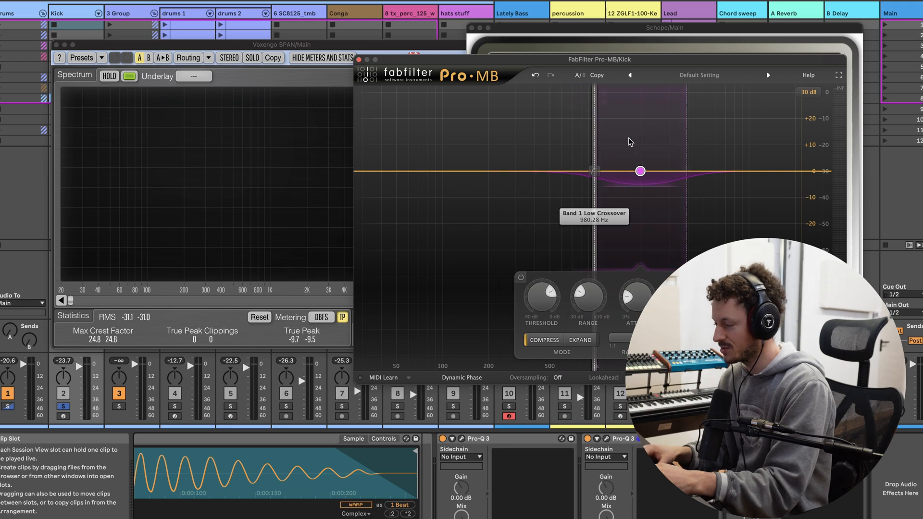
drag(686, 144, 729, 145)
drag(595, 146, 574, 146)
drag(730, 149, 709, 150)
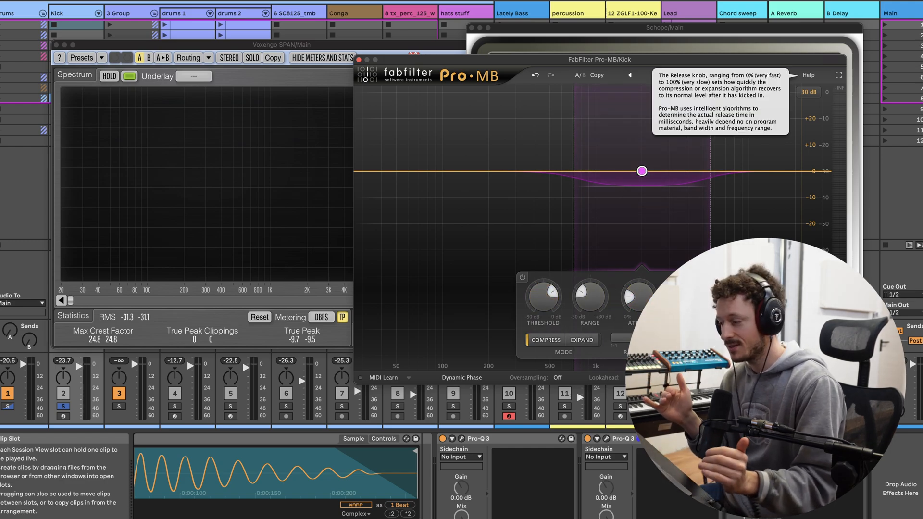
Step: Shift both crossovers of the Pro-MB band lower so the band centres on 1738 Hz
scroll(274, 506, left, 5)
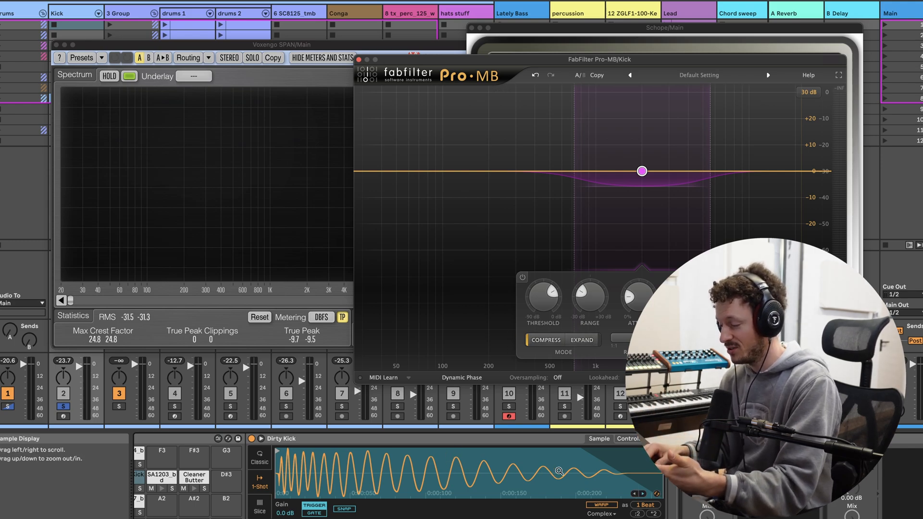
drag(712, 169, 699, 171)
drag(575, 148, 566, 149)
Step: Play the kick, bypass its first Pro-Q 3, and move the Pro-MB window to uncover part of Schope
scroll(398, 475, right, 5)
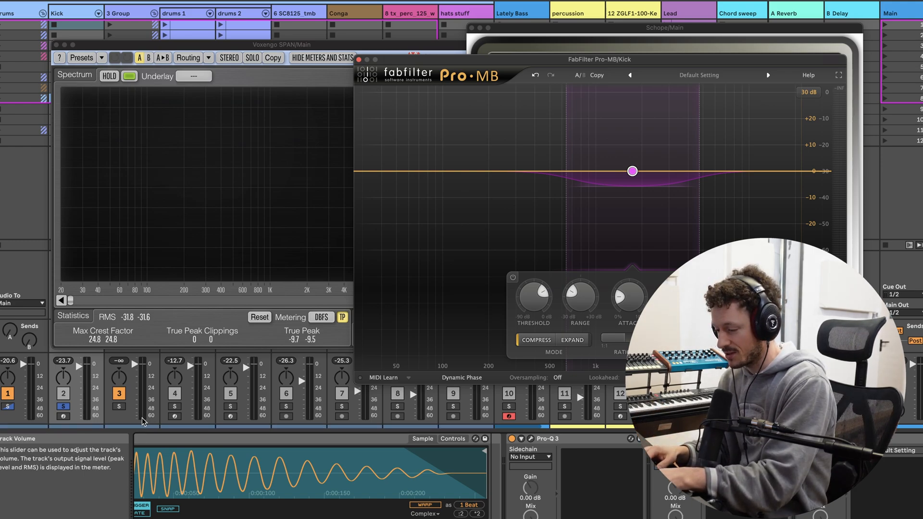
key(space)
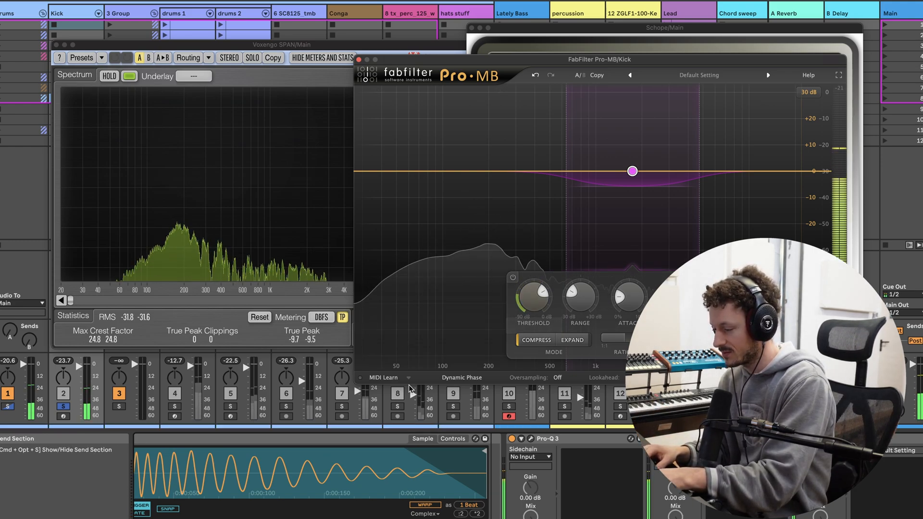
click(511, 438)
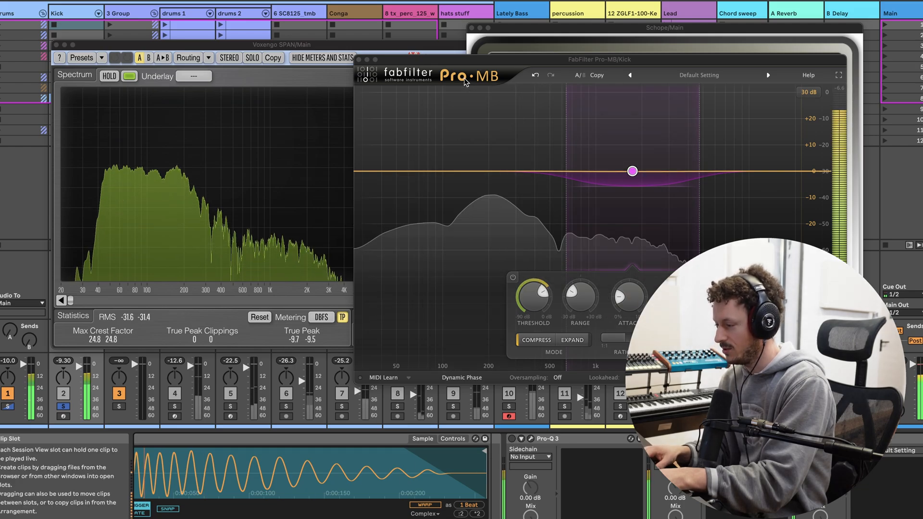
drag(578, 59, 495, 56)
Step: Lower the Pro-MB band's threshold and set its range to -23.51 dB while the kick plays
mouse_move(497, 192)
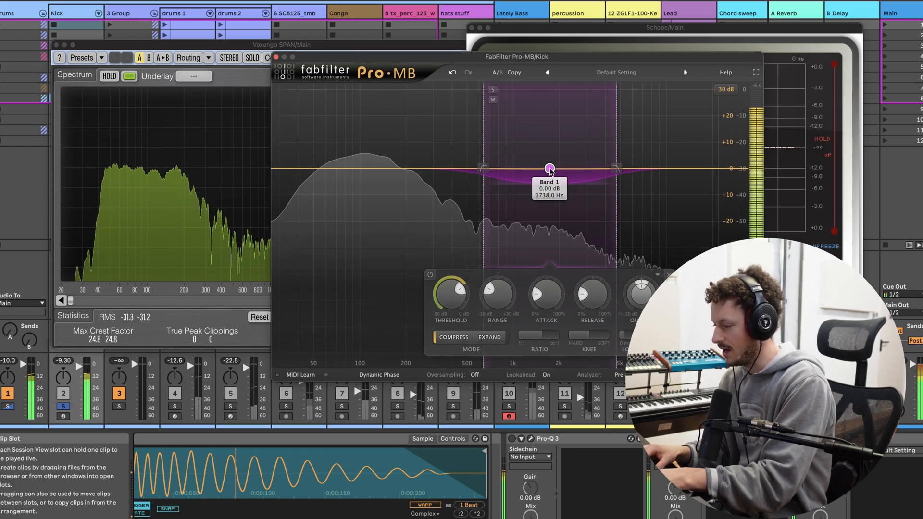
mouse_move(448, 307)
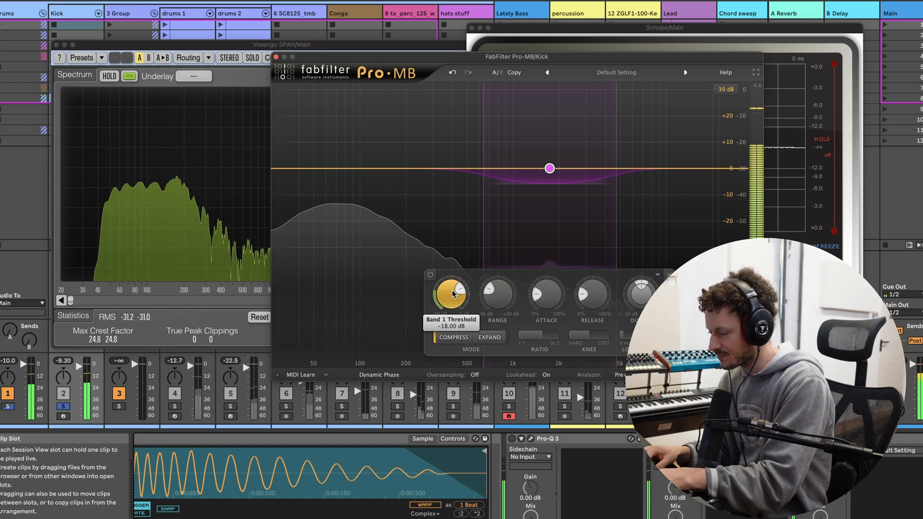
drag(435, 344, 434, 352)
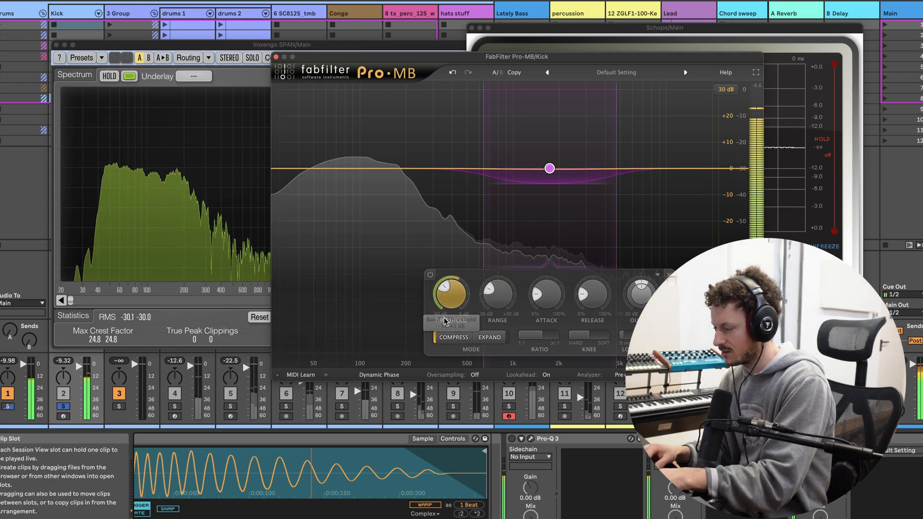
drag(551, 191, 548, 233)
key(space)
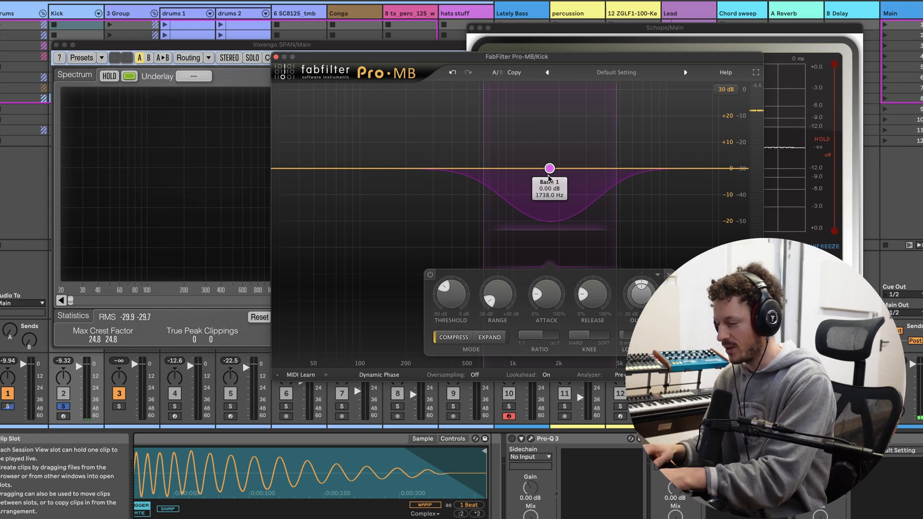
Step: Compare the kick's spectrum in SPAN with the first Pro-Q 3 re-enabled, then bypass the EQ again
key(space)
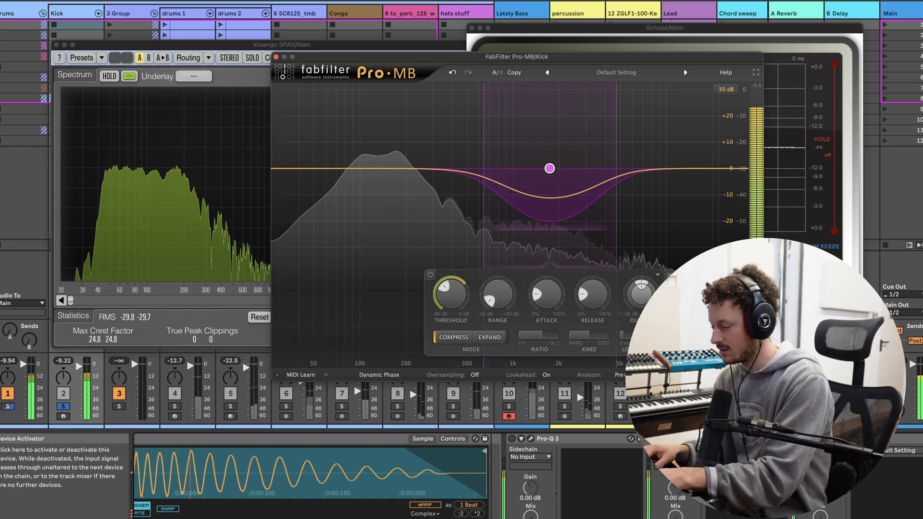
click(511, 439)
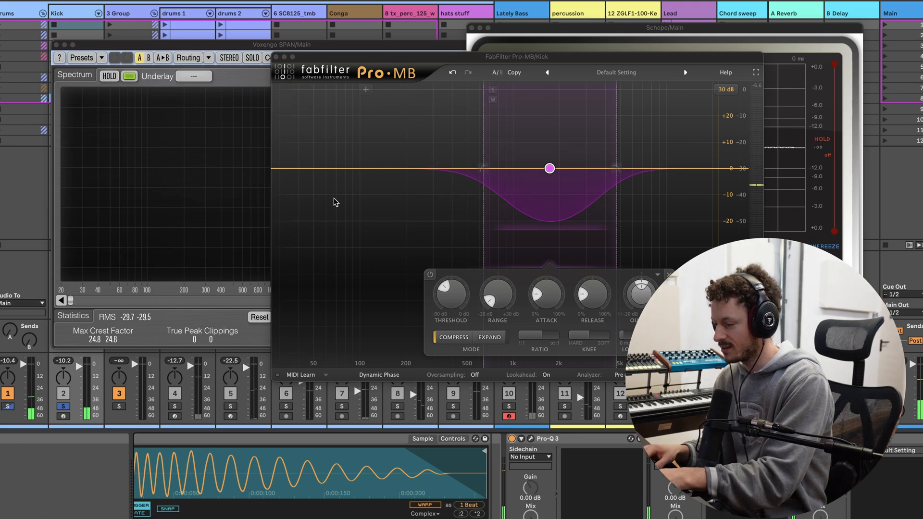
click(230, 46)
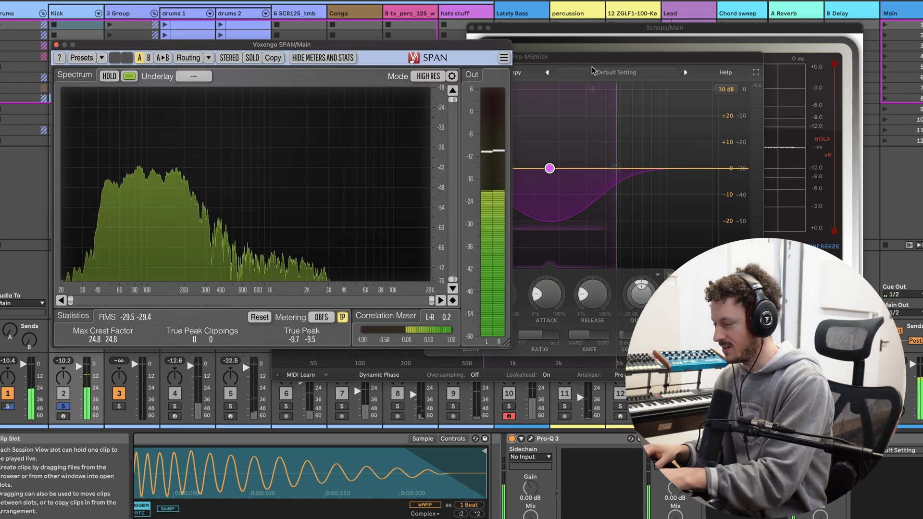
click(580, 59)
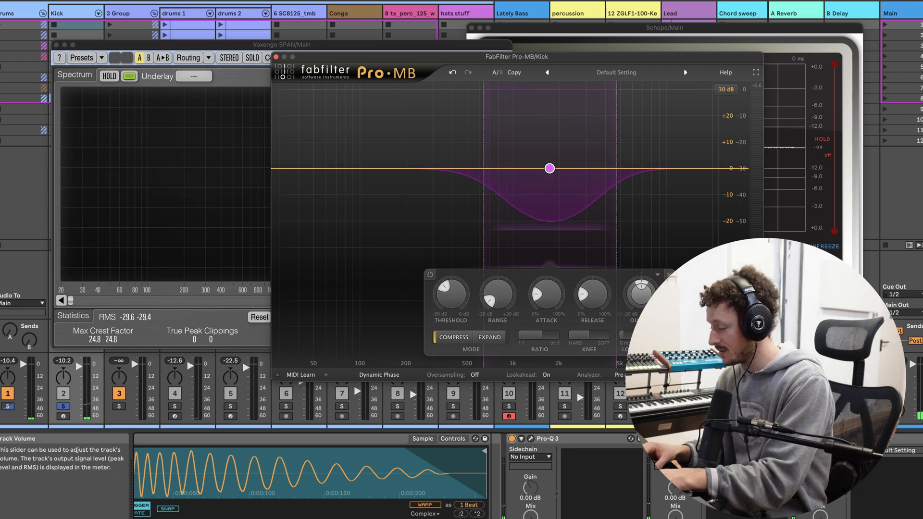
click(512, 441)
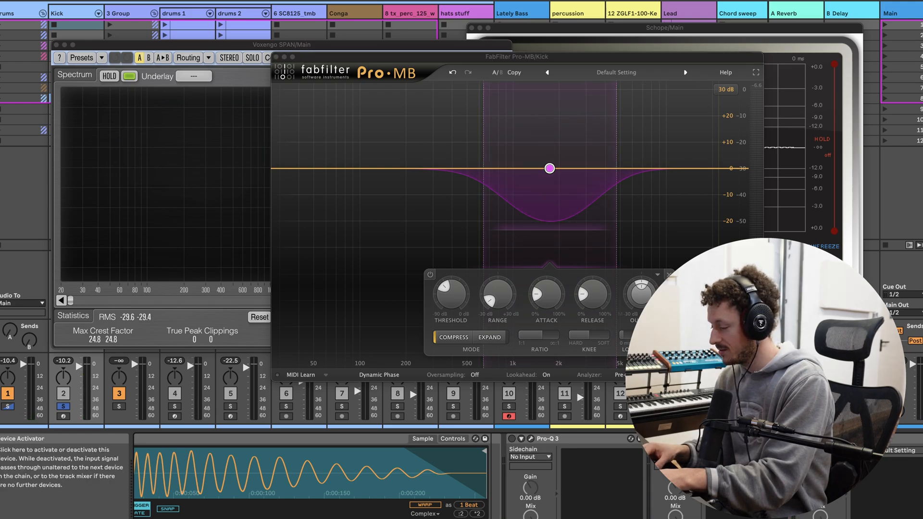
Step: Audition a slower attack on the Pro-MB band, set the attack to 19.4%, and deepen the range slightly
key(space)
click(544, 298)
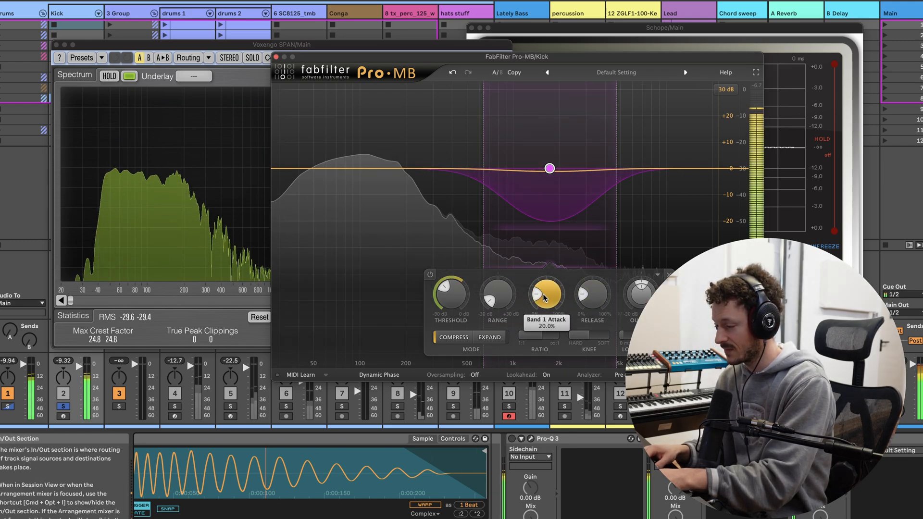
drag(544, 298, 553, 238)
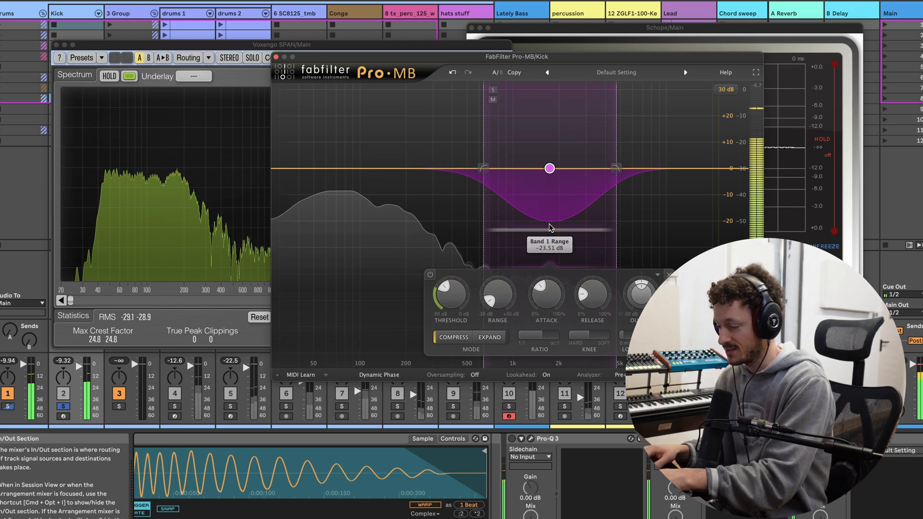
mouse_move(548, 301)
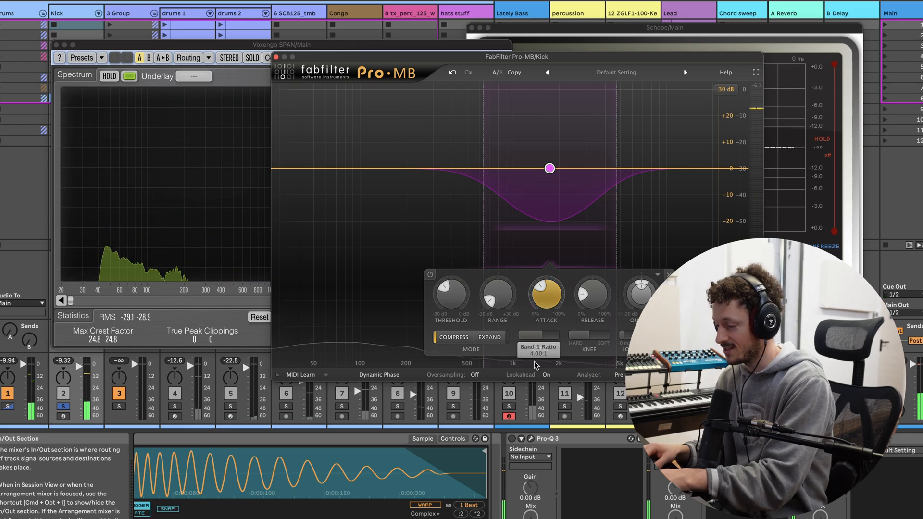
scroll(547, 301, down, 5)
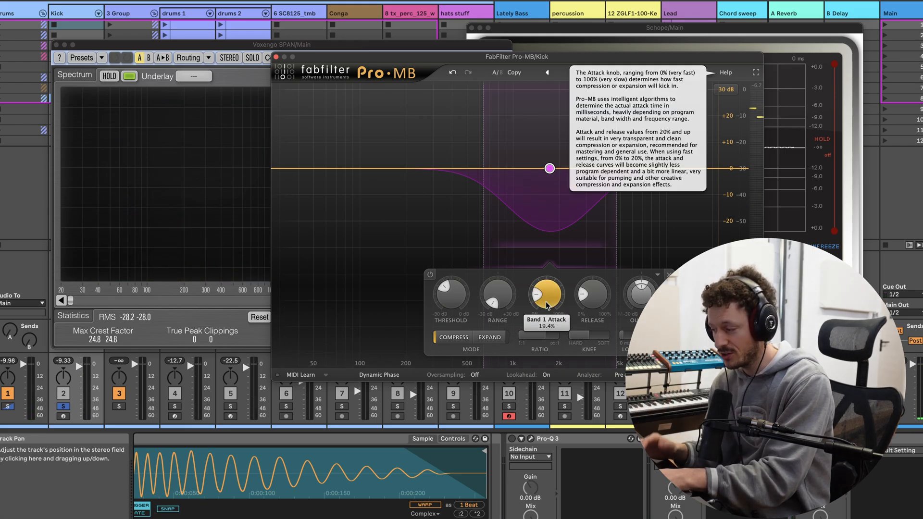
key(space)
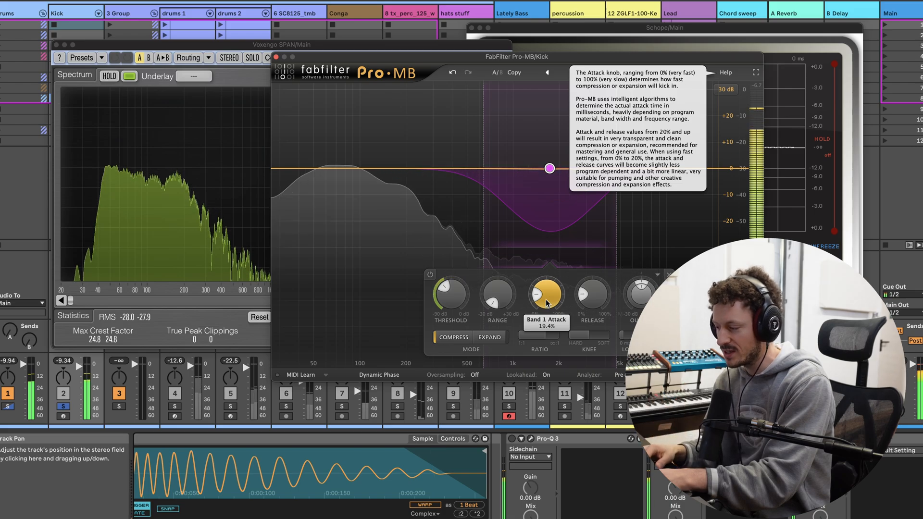
Step: Audition slower attack settings on the Pro-MB band with the kick playing, set the attack to 39.7%, and reduce the range slightly
drag(540, 292, 539, 221)
scroll(544, 294, down, 8)
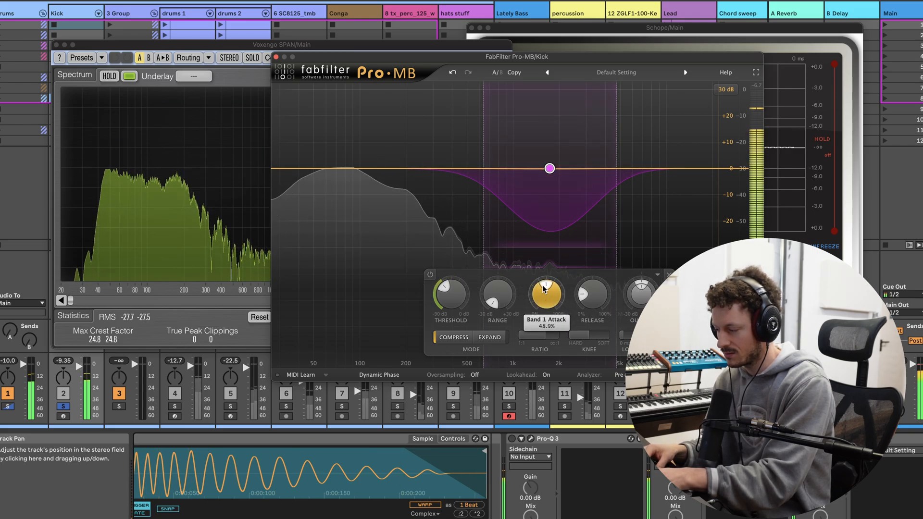
scroll(539, 295, down, 3)
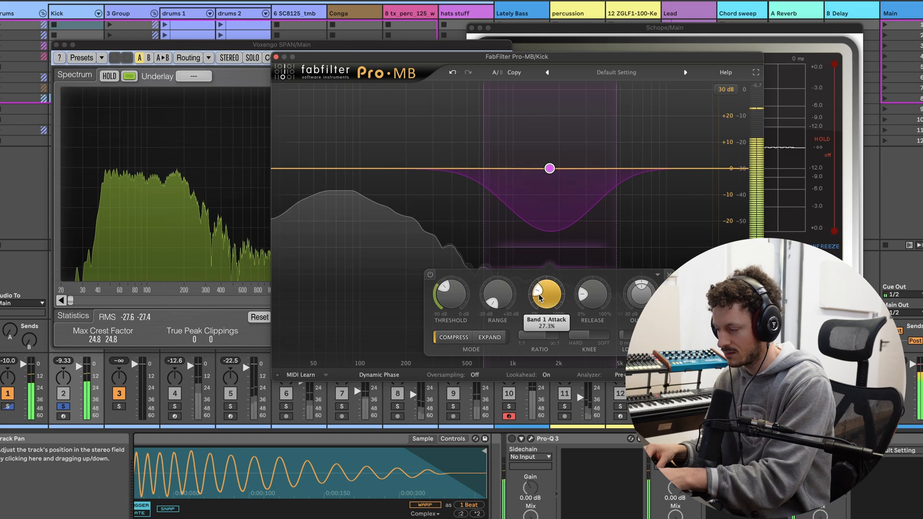
scroll(538, 294, up, 3)
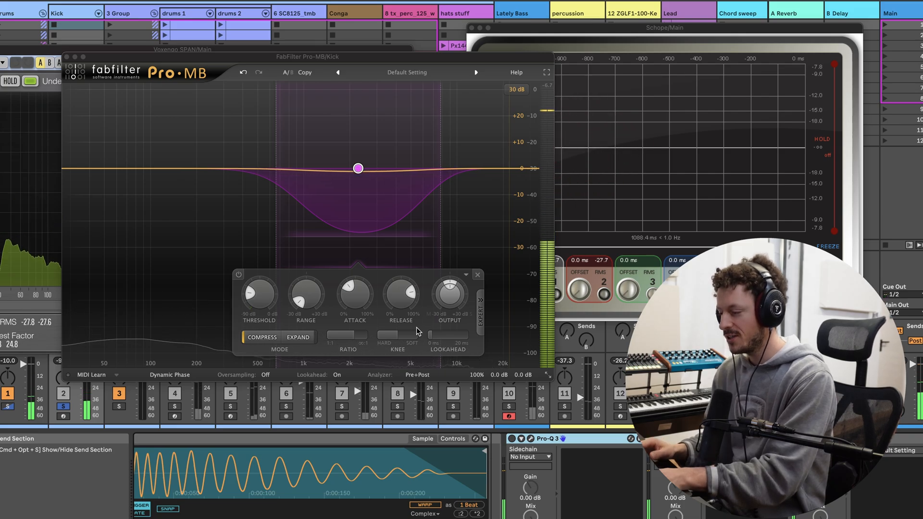
click(367, 236)
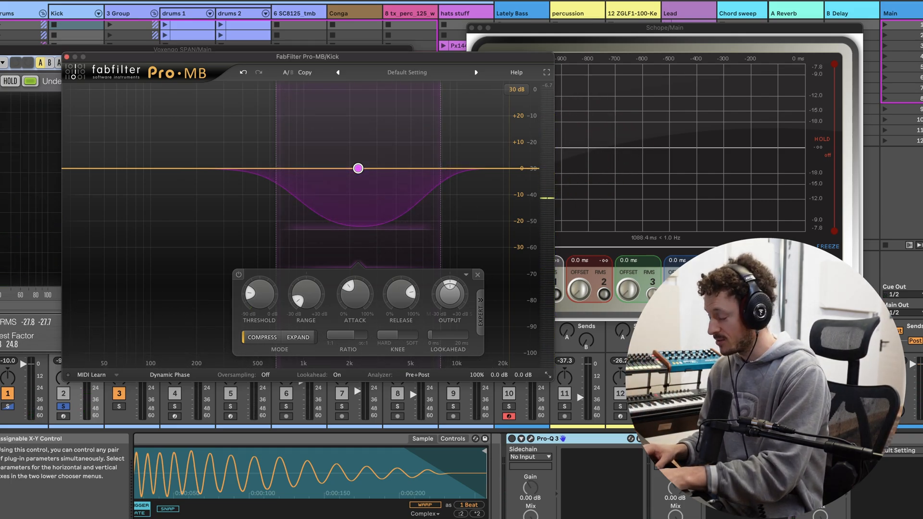
key(space)
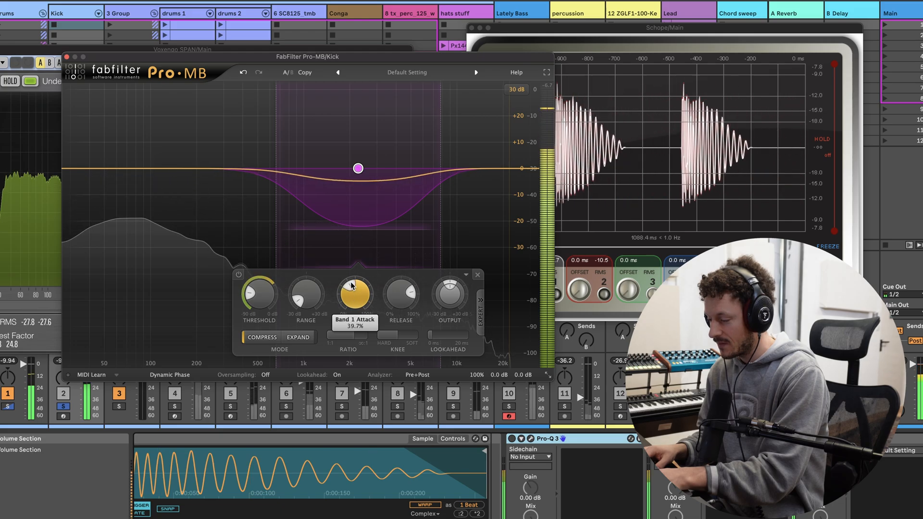
key(space)
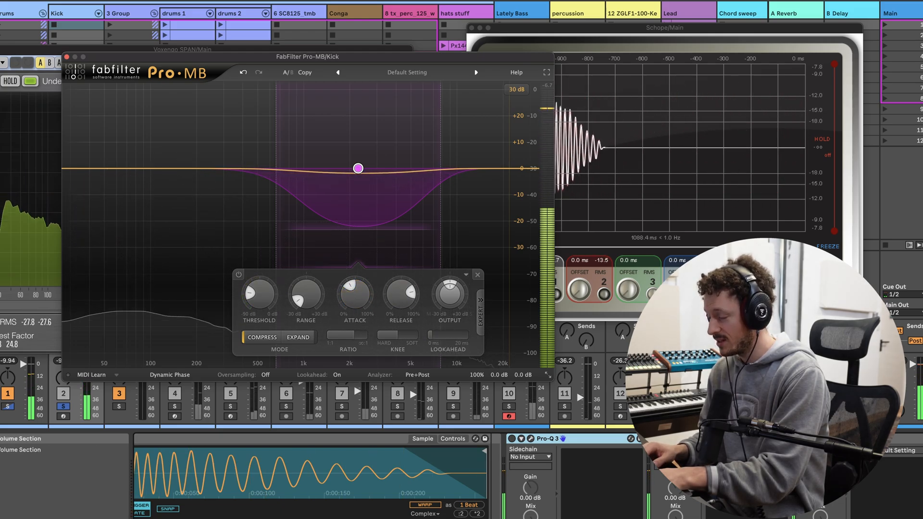
Step: Solo the Lately Bass track together with the kick, play both, and return to the Kick track's devices
click(507, 406)
key(space)
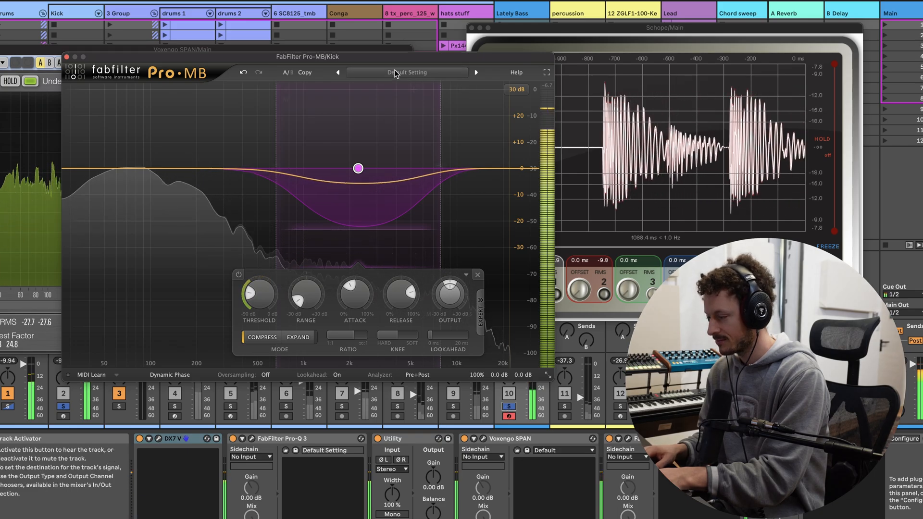
click(74, 25)
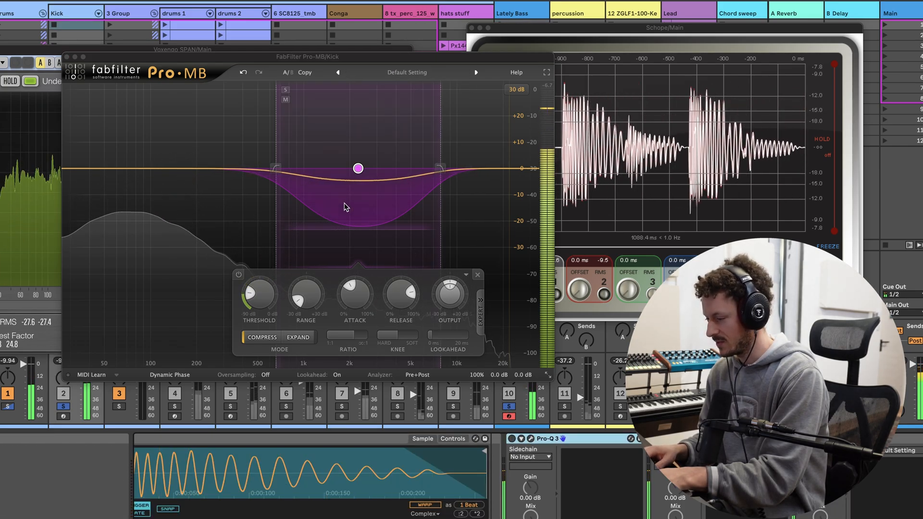
Step: Raise the Pro-MB band's lower crossover slightly, reduce its range to -20.56 dB, and shorten the release to 54.5% while kick and bass play
drag(275, 137, 287, 139)
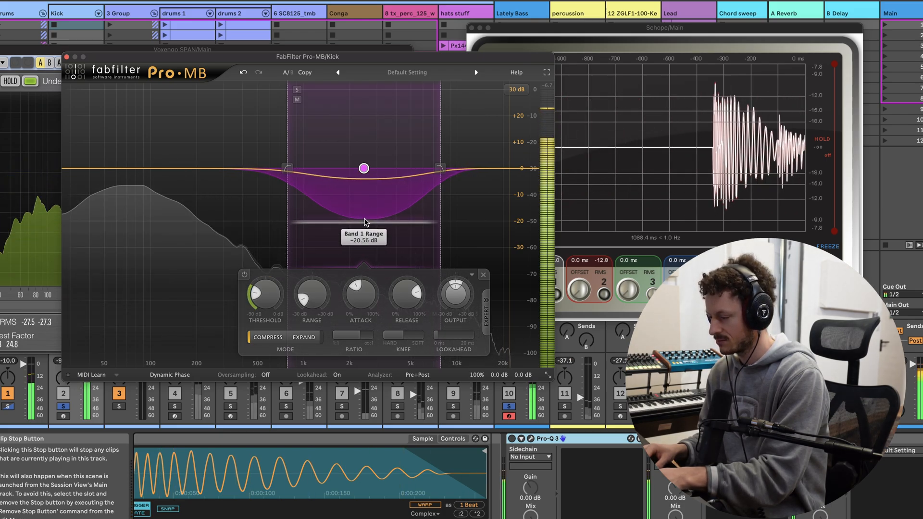
drag(391, 307, 390, 325)
drag(405, 295, 410, 302)
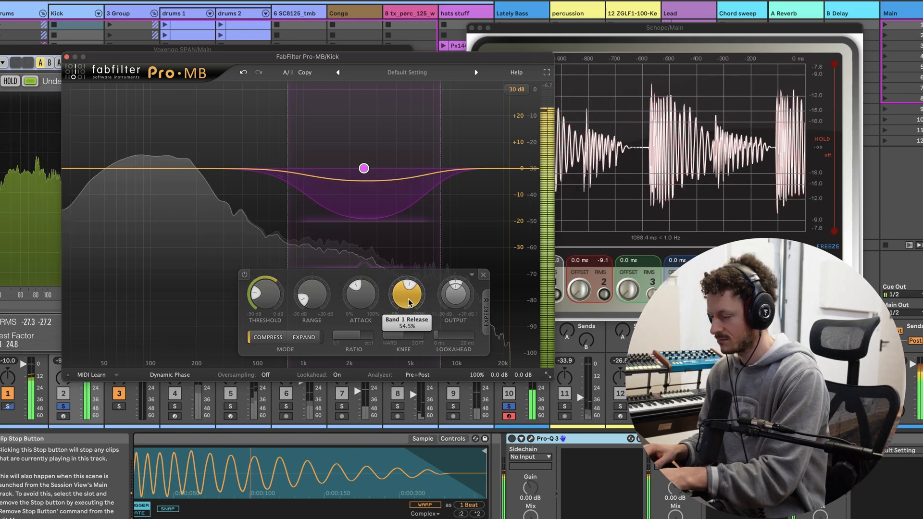
key(space)
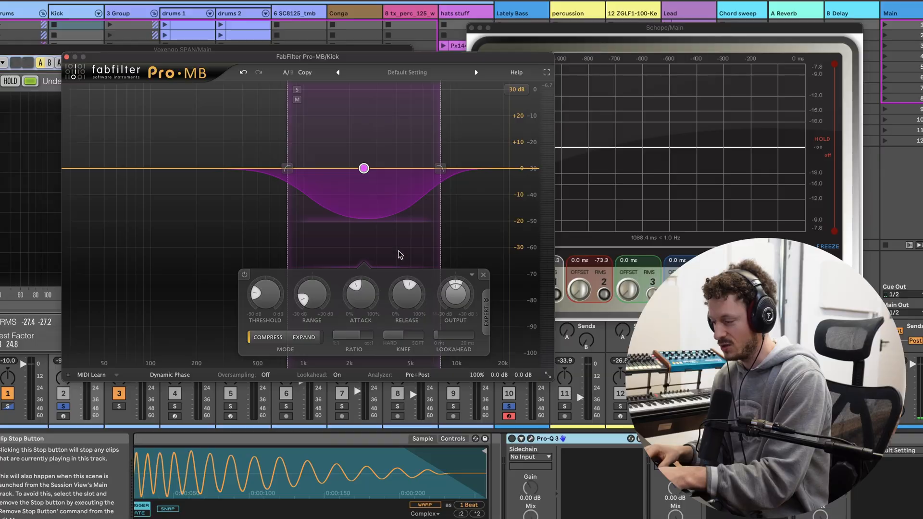
Step: Play the kick and bass with the kick's first Pro-Q 3 re-enabled, then stop playback and clear the track solos
key(space)
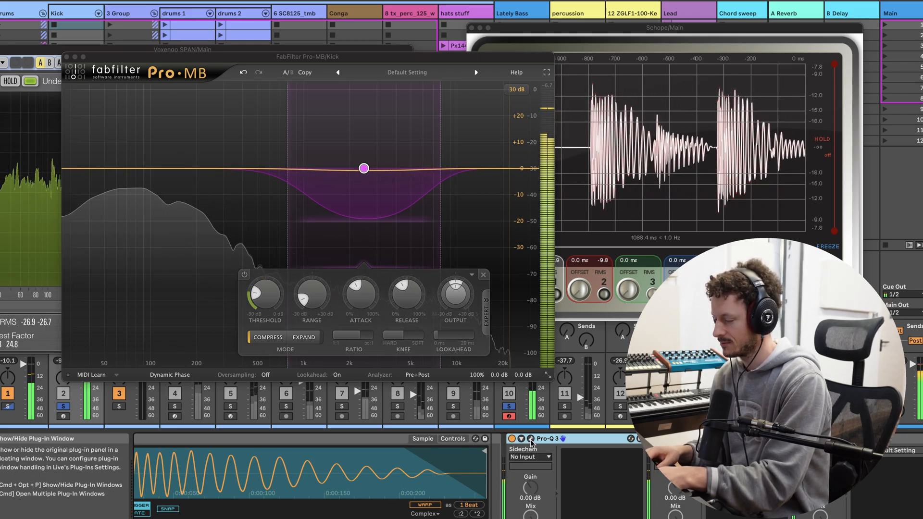
key(space)
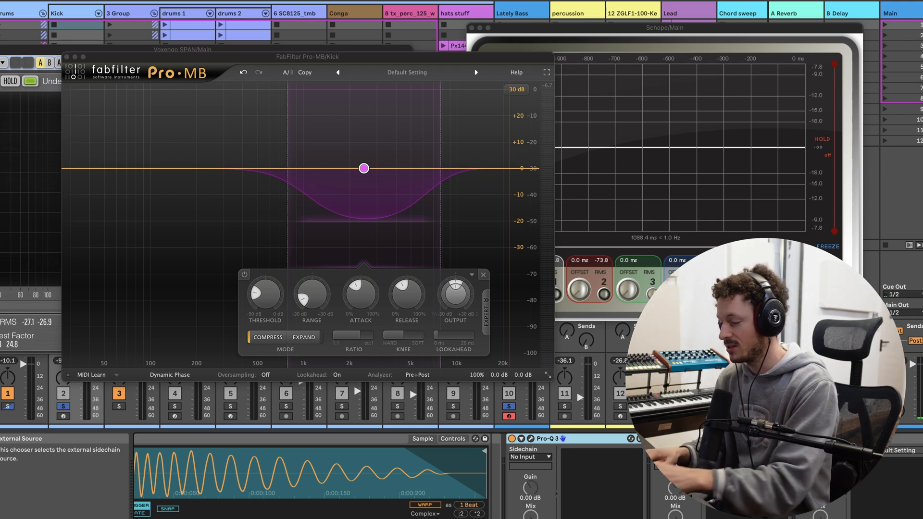
click(508, 407)
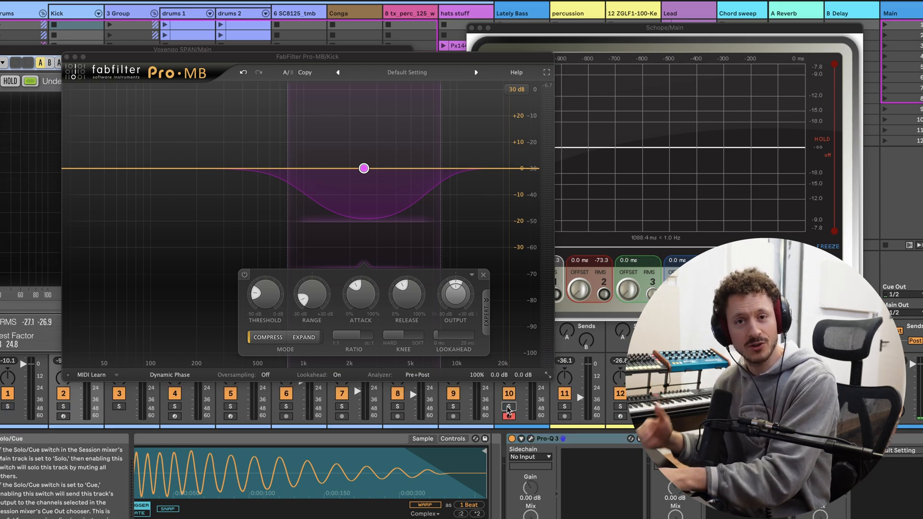